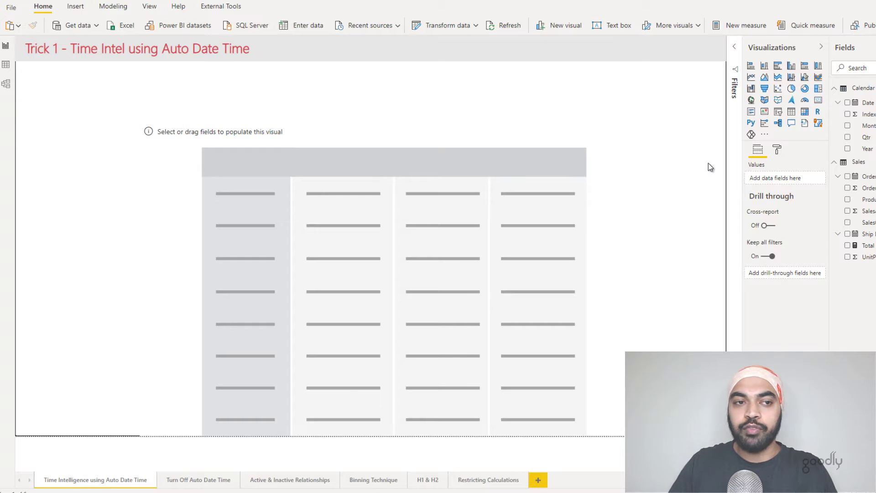
Step: Place the Sales OrderDate hierarchy on the matrix rows, keeping only the Year and Month levels
{"action": "left_click", "coordinate": [7, 66]}
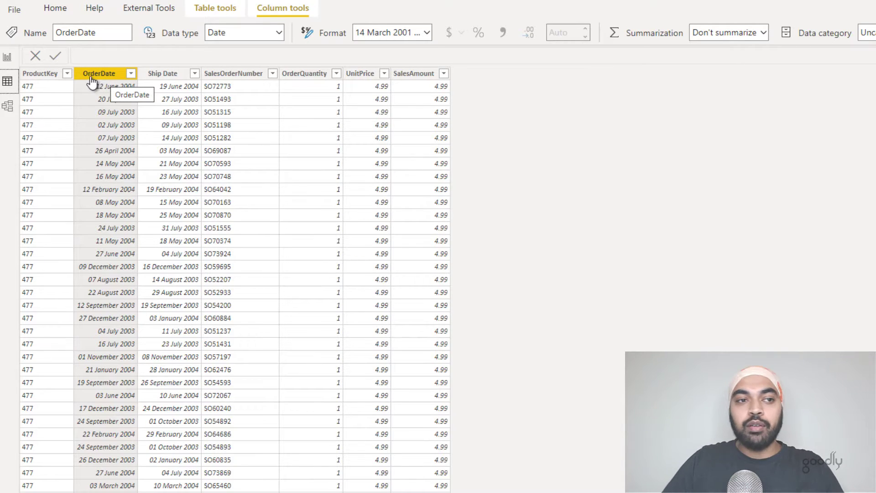
{"action": "left_click", "coordinate": [6, 57]}
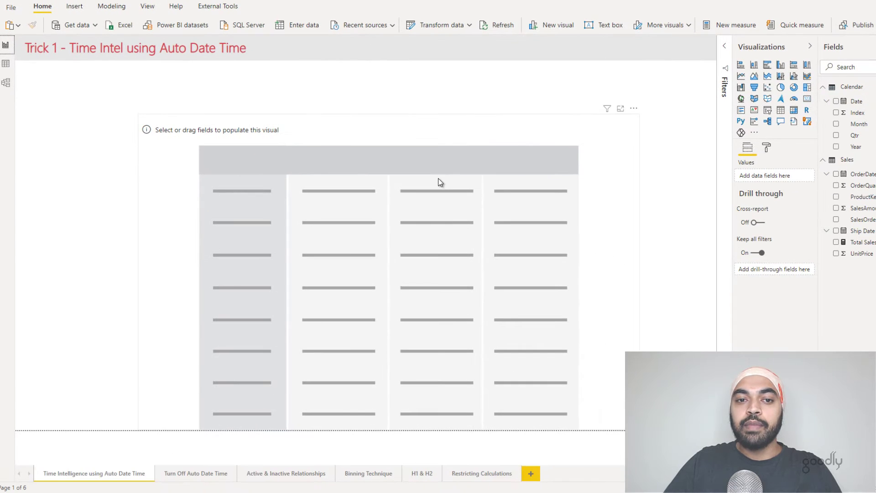
{"action": "left_click", "coordinate": [438, 180]}
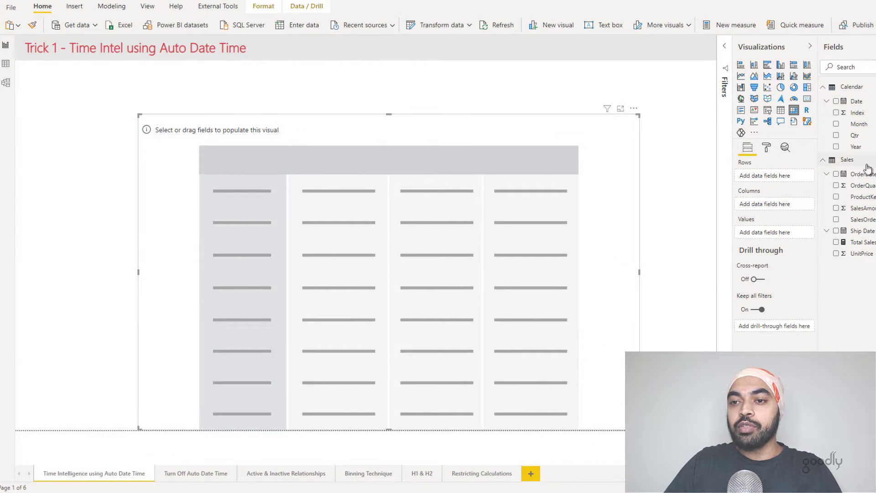
{"action": "left_click_drag", "start_coordinate": [867, 180], "coordinate": [787, 180]}
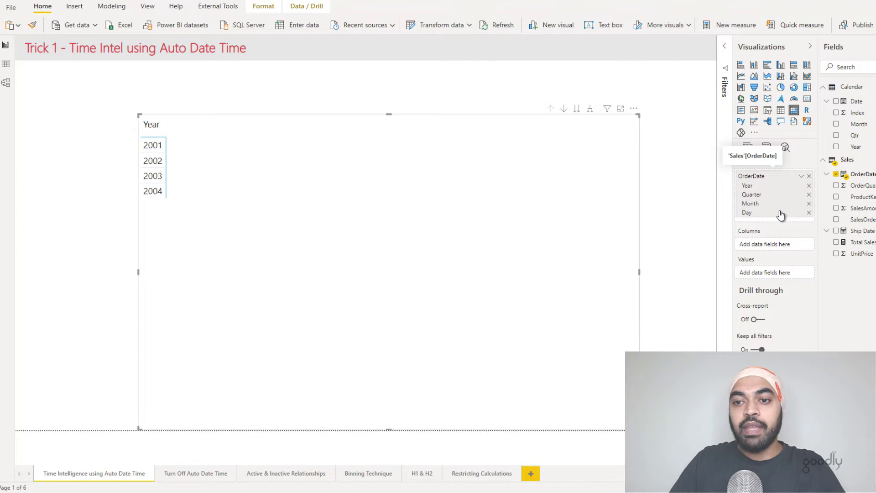
{"action": "left_click", "coordinate": [809, 195]}
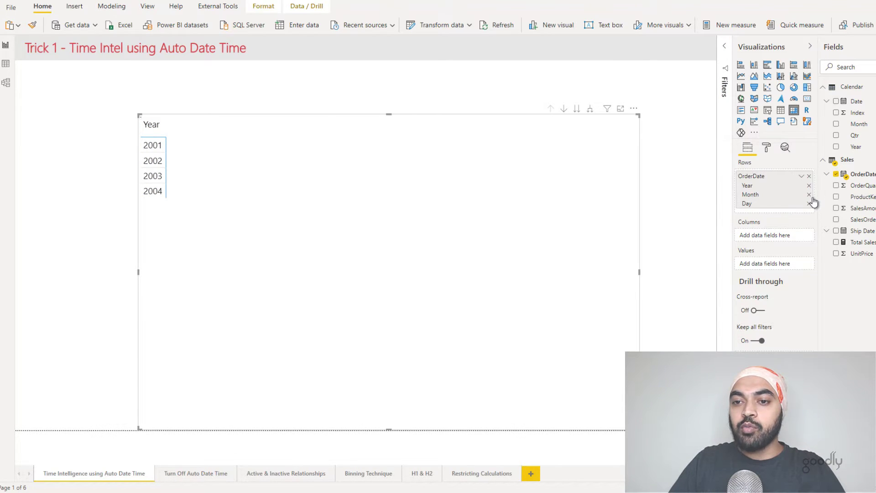
{"action": "left_click", "coordinate": [809, 203]}
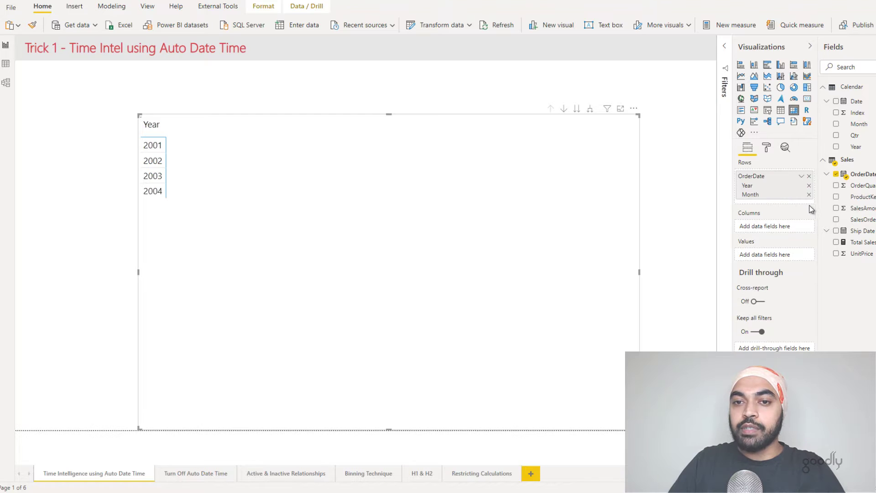
Step: Expand the matrix one level down the hierarchy and add Total Sales as its values
{"action": "left_click", "coordinate": [590, 109]}
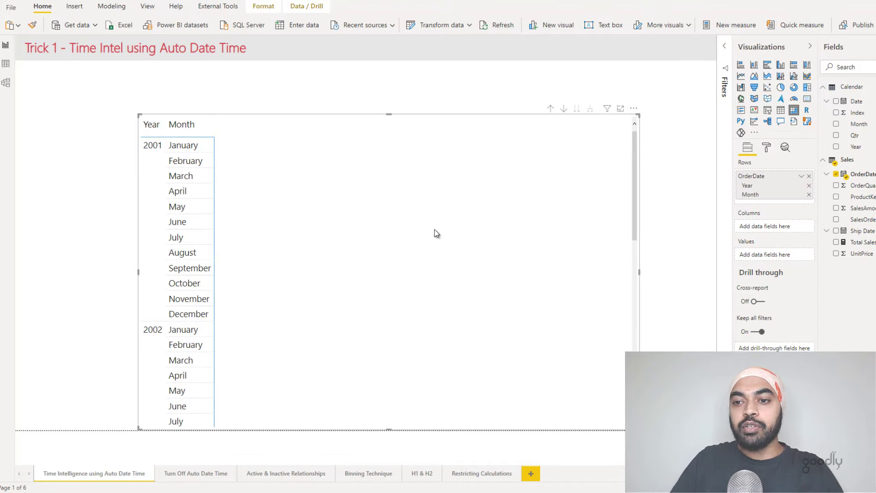
{"action": "left_click_drag", "start_coordinate": [862, 242], "coordinate": [429, 248]}
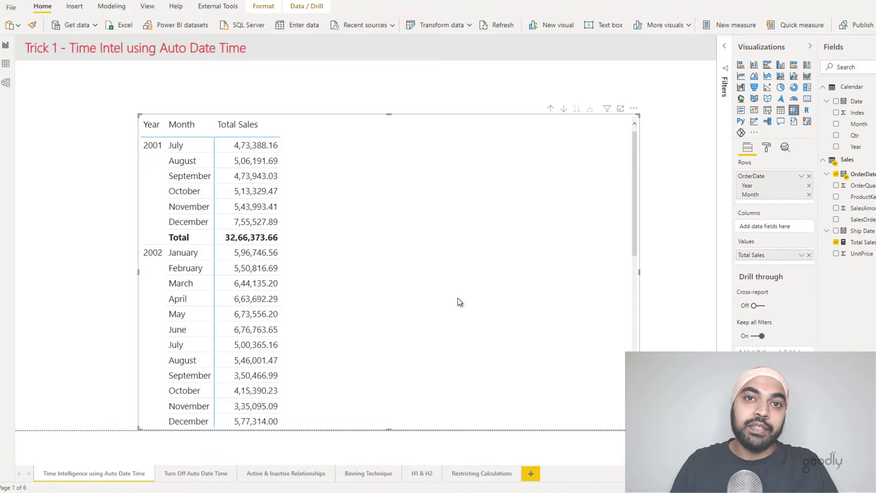
Step: Create a new measure named YTD Sales in the Sales table
{"action": "right_click", "coordinate": [850, 161]}
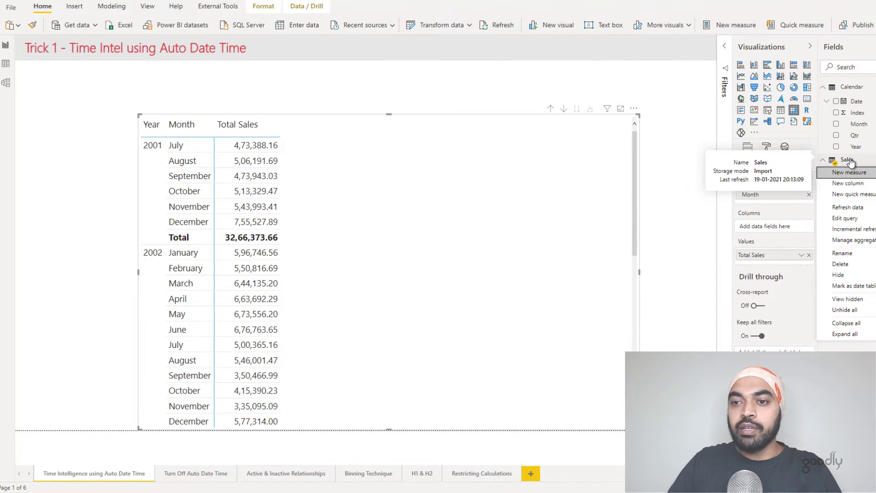
{"action": "left_click", "coordinate": [841, 172]}
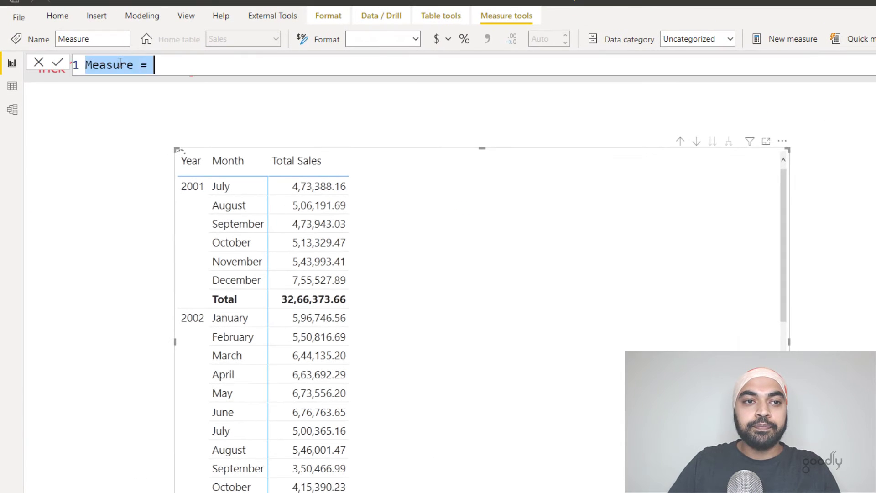
{"action": "type", "text": "YTD S"}
{"action": "type", "text": "ales"}
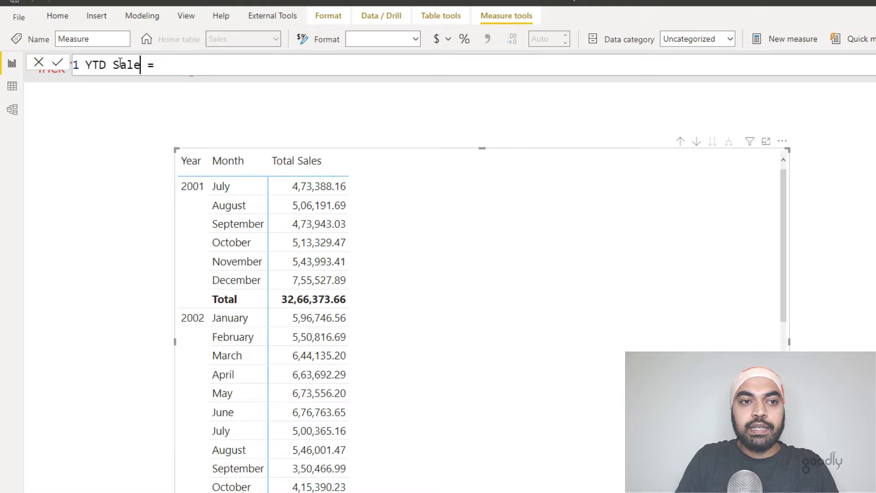
{"action": "key", "text": "End"}
{"action": "key", "text": "shift+Return"}
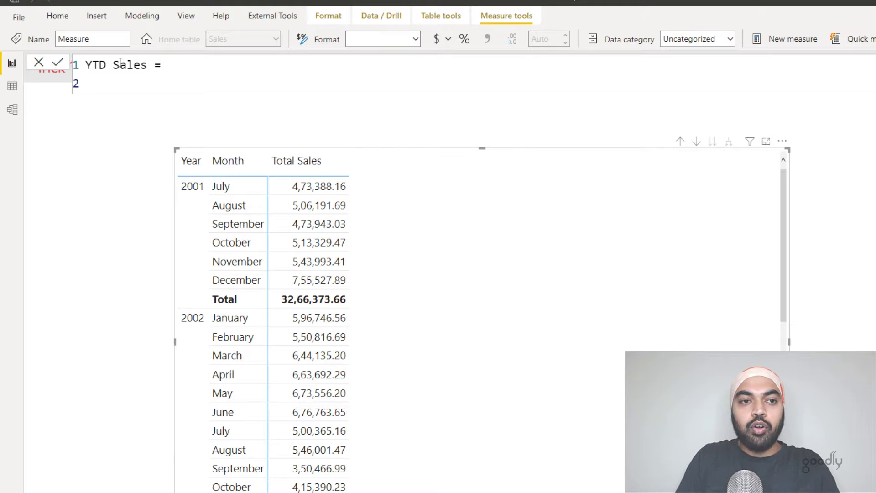
Step: Begin the measure's formula on a new line with TOTALYTD, using [Total Sales] as its expression
{"action": "type", "text": "tot"}
{"action": "key", "text": "Down"}
{"action": "key", "text": "Down"}
{"action": "key", "text": "Down"}
{"action": "key", "text": "Tab"}
{"action": "key", "text": "shift+Return"}
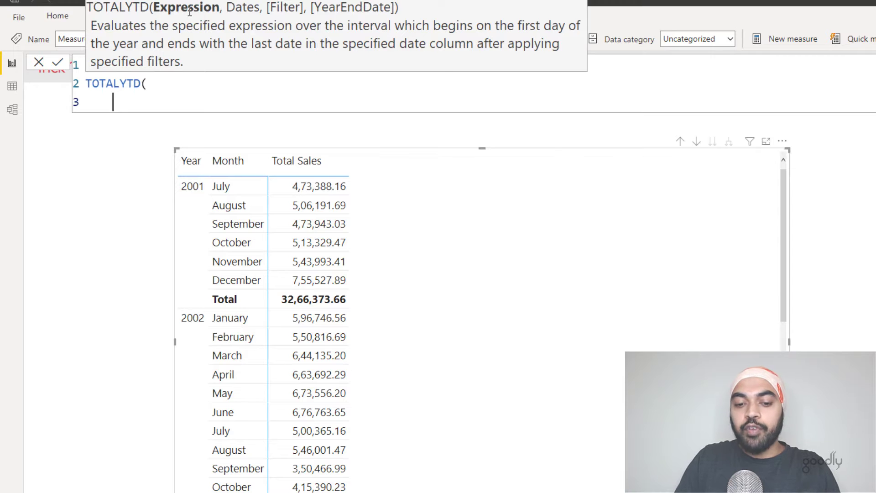
{"action": "type", "text": "tot"}
{"action": "key", "text": "Tab"}
{"action": "type", "text": ","}
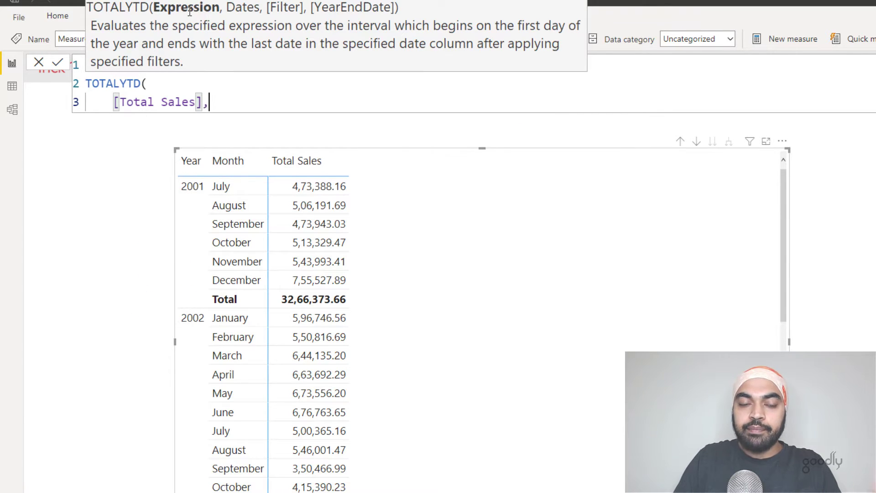
Step: Finish the formula with Sales[OrderDate].[Date] as the dates argument and add the YTD Sales measure to the matrix
{"action": "key", "text": "shift+Return"}
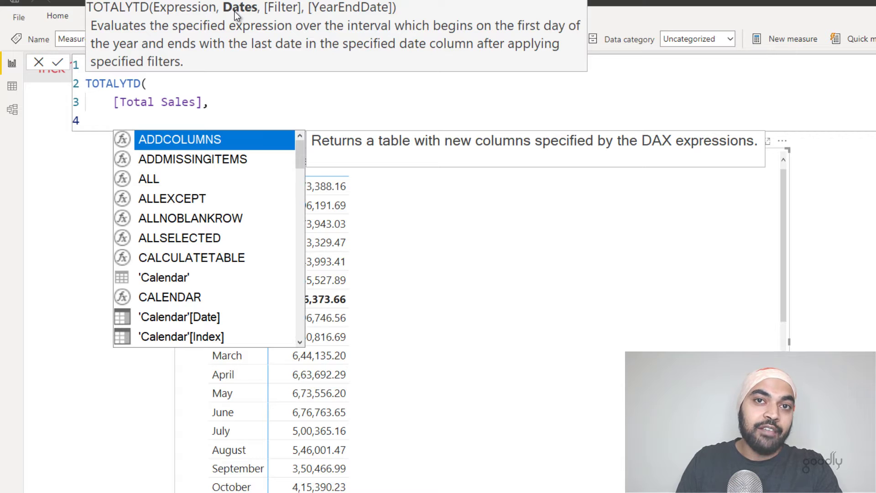
{"action": "type", "text": "or"}
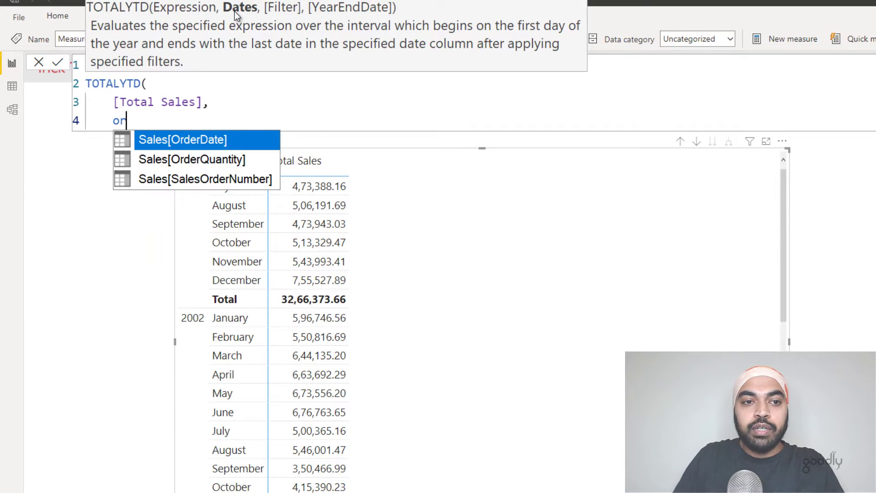
{"action": "key", "text": "Tab"}
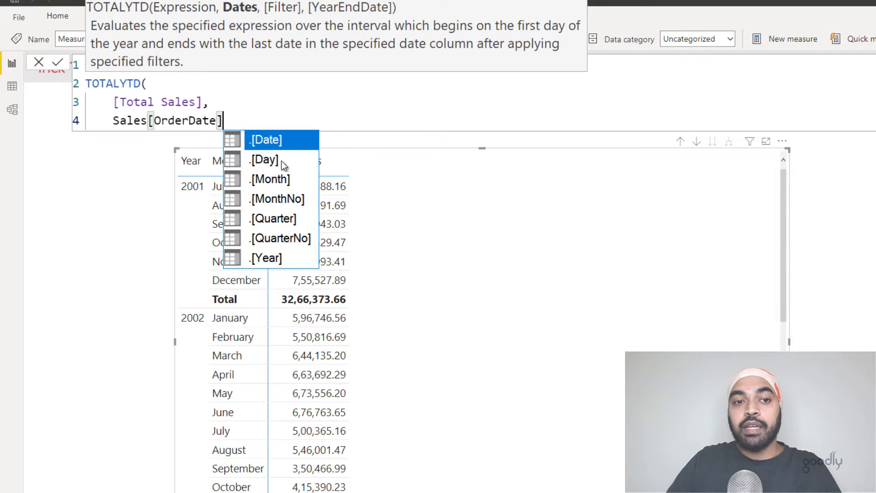
{"action": "left_click", "coordinate": [270, 138]}
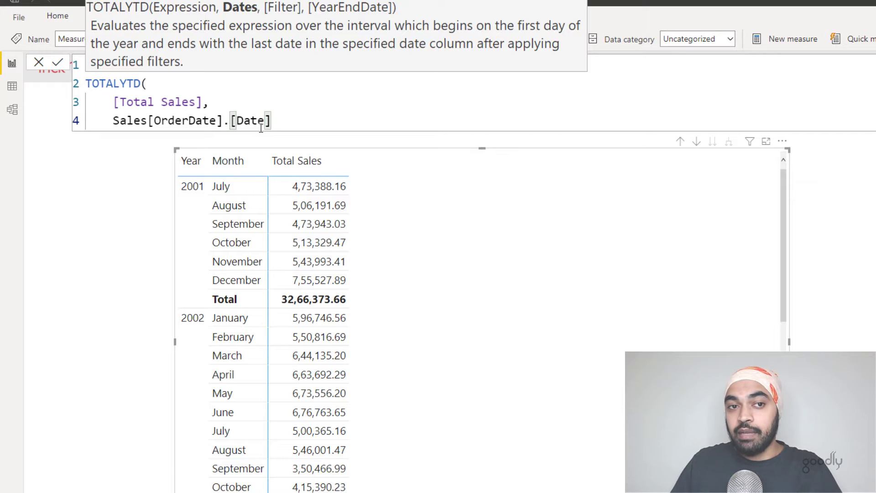
{"action": "key", "text": "Return"}
{"action": "type", "text": ")"}
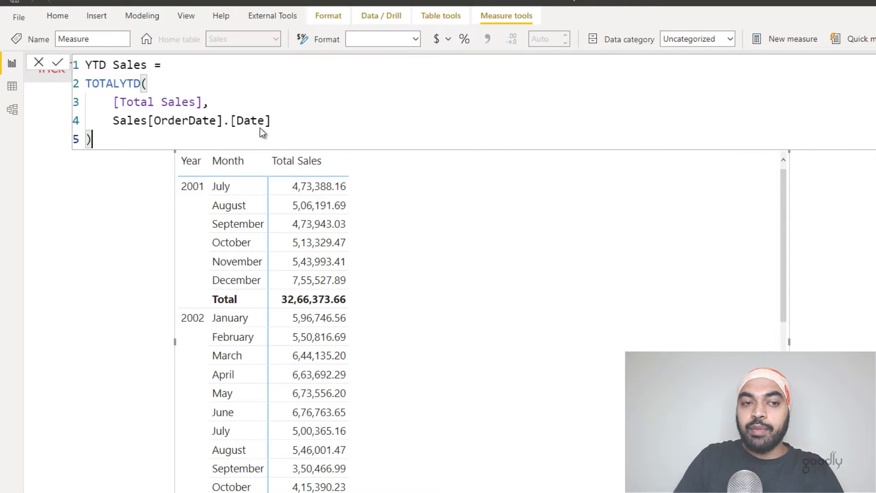
{"action": "left_click", "coordinate": [735, 228]}
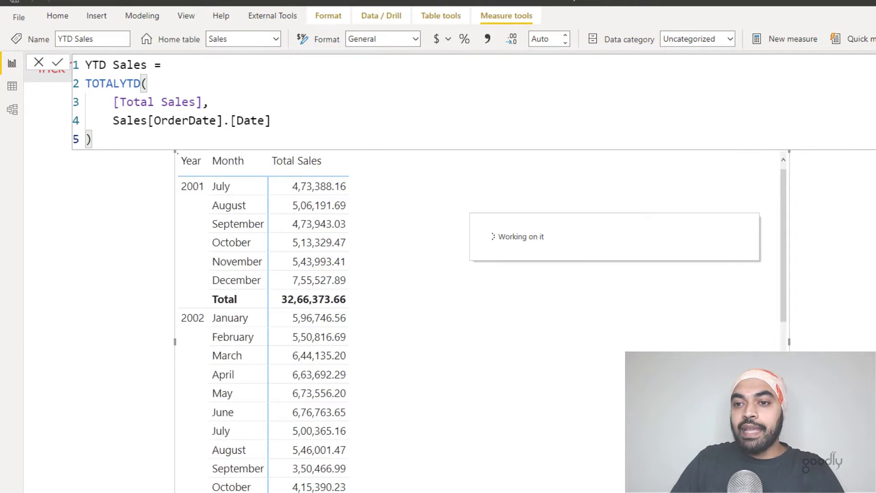
{"action": "left_click_drag", "start_coordinate": [867, 319], "coordinate": [511, 310]}
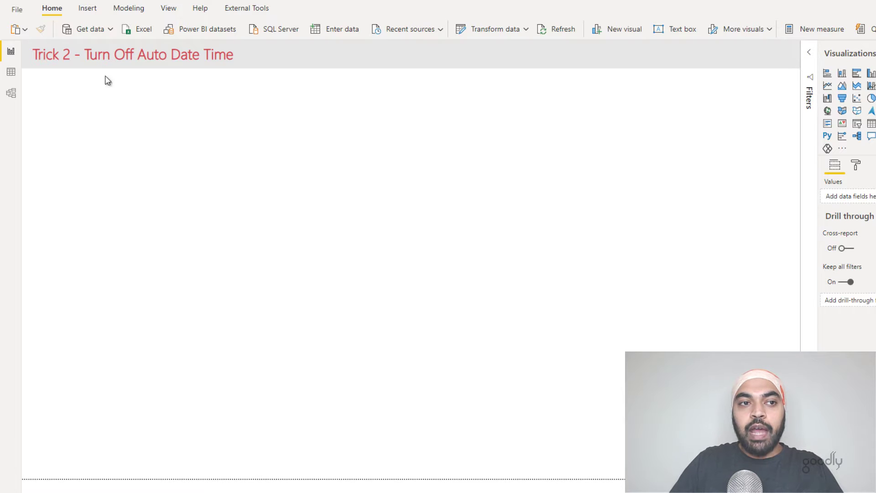
Step: Turn off auto date/time in the data load options, both for new files and for the current file
{"action": "left_click", "coordinate": [17, 10]}
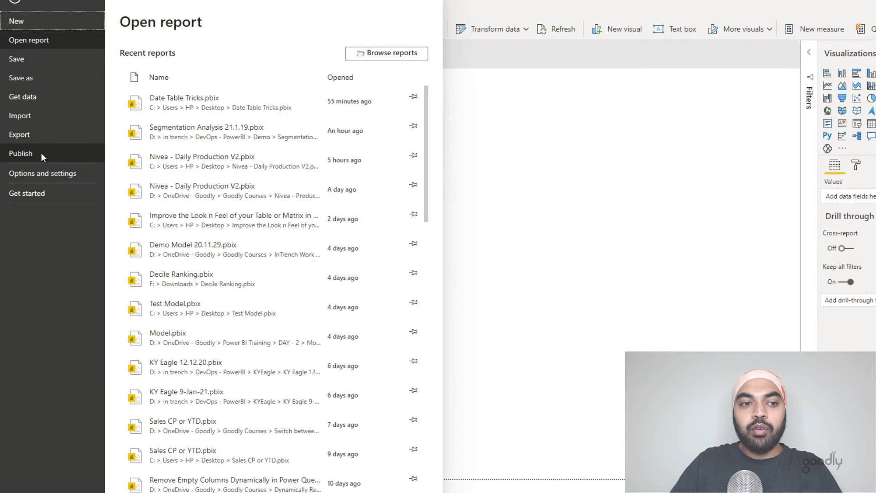
{"action": "left_click", "coordinate": [31, 177]}
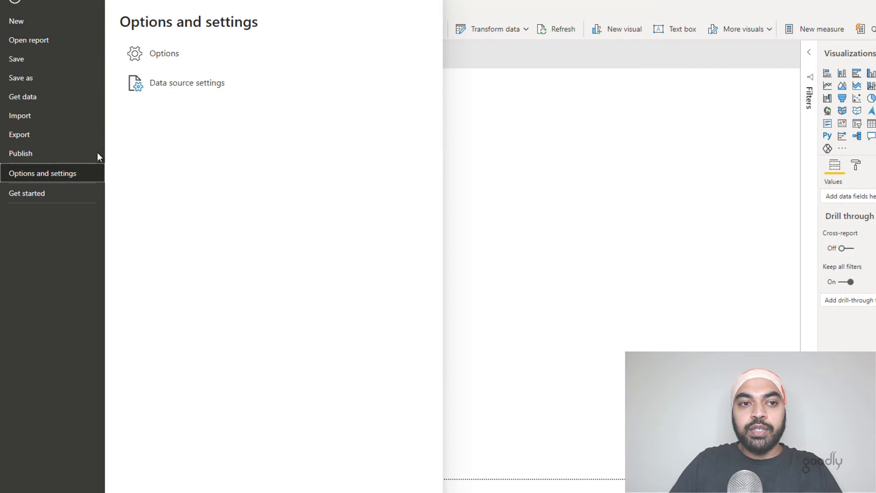
{"action": "left_click", "coordinate": [168, 59]}
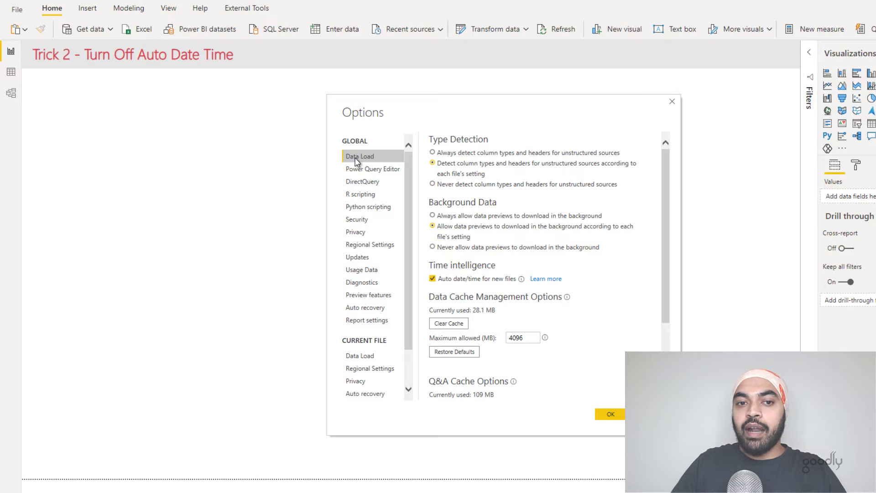
{"action": "left_click", "coordinate": [432, 279]}
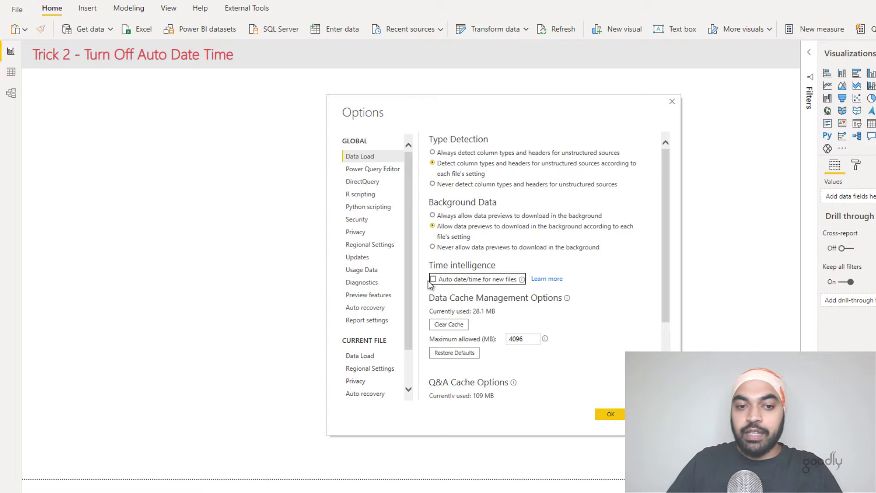
{"action": "left_click", "coordinate": [380, 357]}
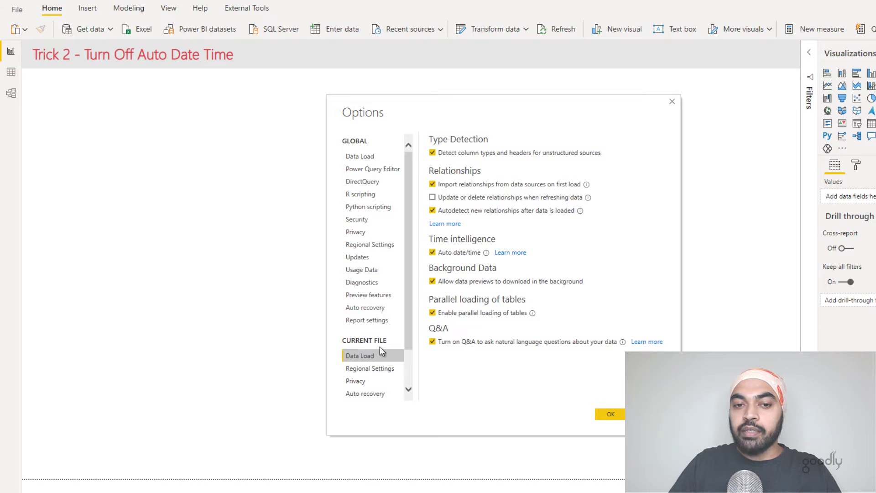
{"action": "left_click", "coordinate": [460, 253]}
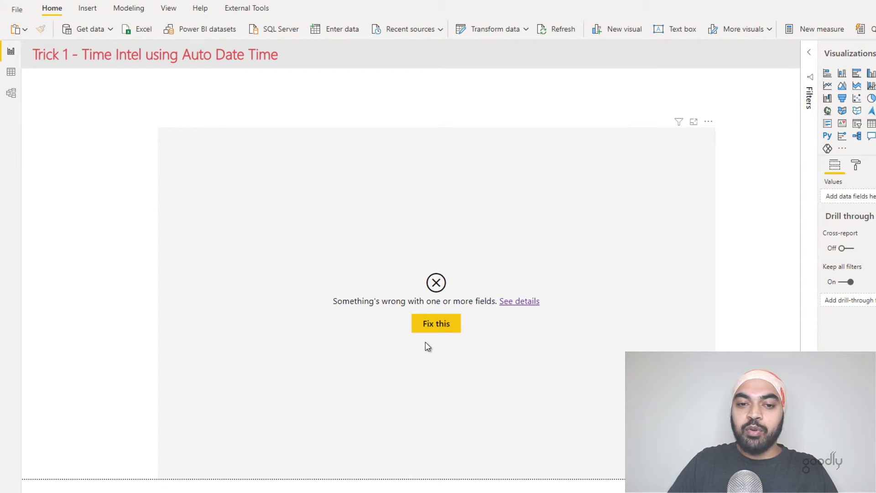
Step: Repair the broken matrix on the Trick 1 page and inspect the error on the YTD Sales measure
{"action": "left_click", "coordinate": [441, 325]}
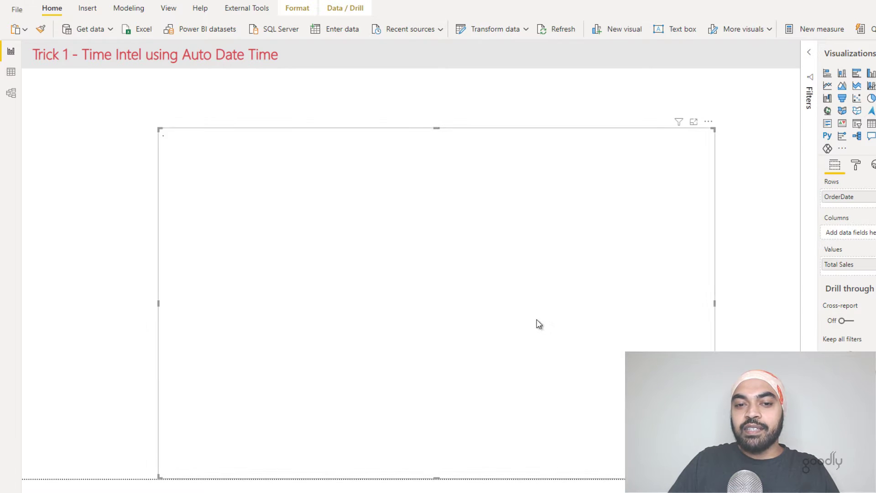
{"action": "left_click", "coordinate": [738, 272]}
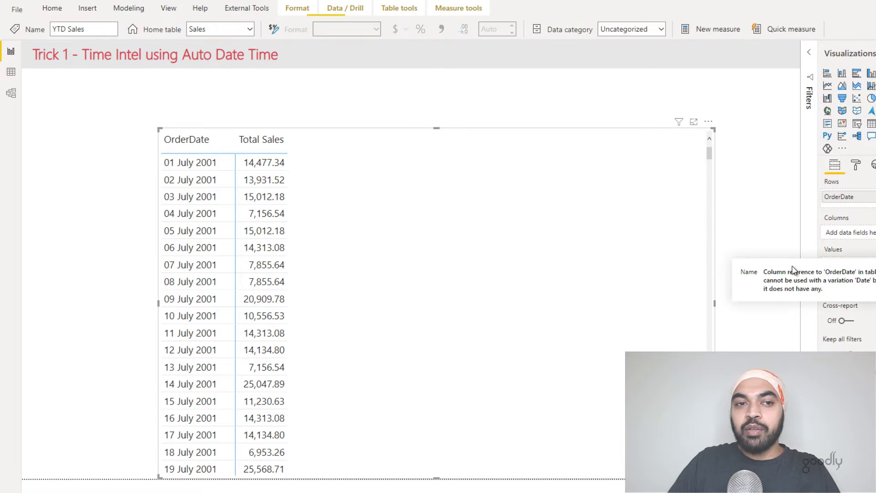
{"action": "left_click", "coordinate": [212, 103]}
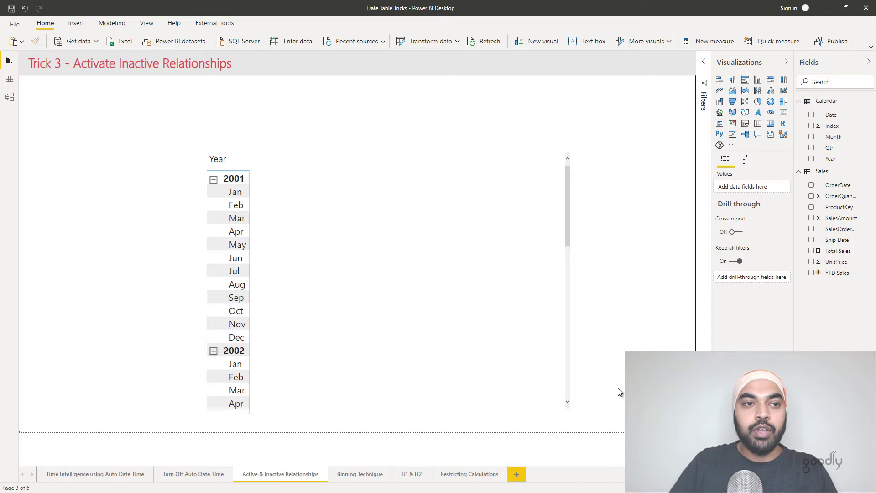
Step: Create a relationship between OrderDate in the Sales table and Date in the Calendar table
{"action": "left_click", "coordinate": [10, 78]}
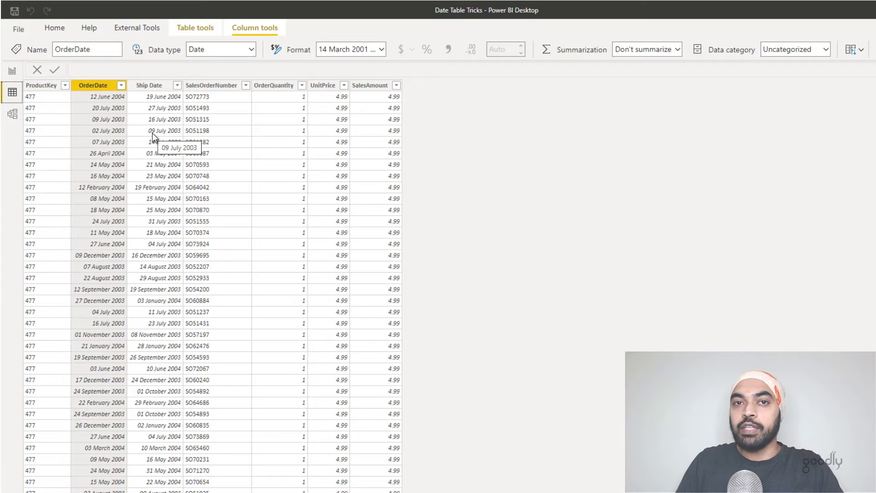
{"action": "left_click", "coordinate": [12, 116]}
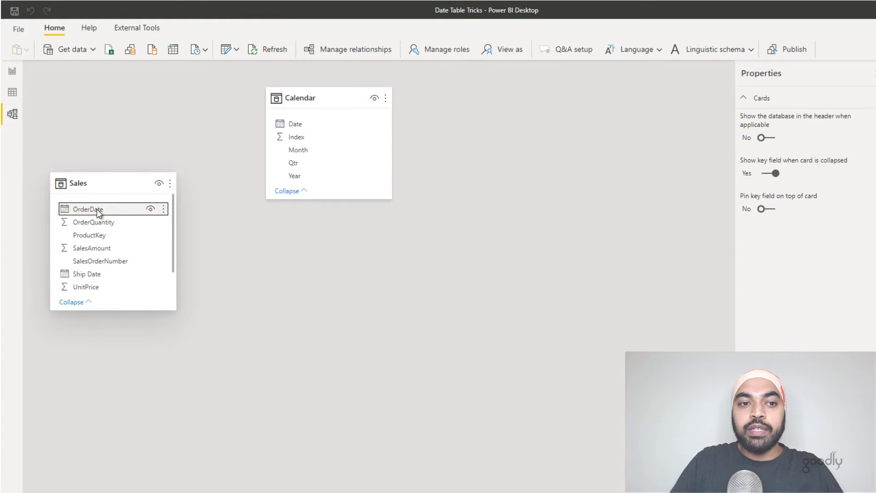
{"action": "left_click_drag", "start_coordinate": [97, 210], "coordinate": [289, 129]}
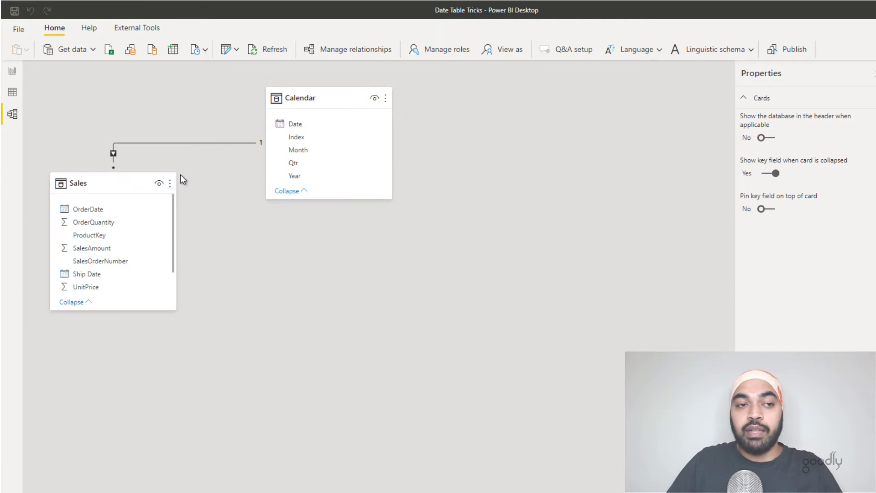
Step: Add the Total Sales measure to the year and month matrix on the Trick 3 report page
{"action": "left_click", "coordinate": [13, 72]}
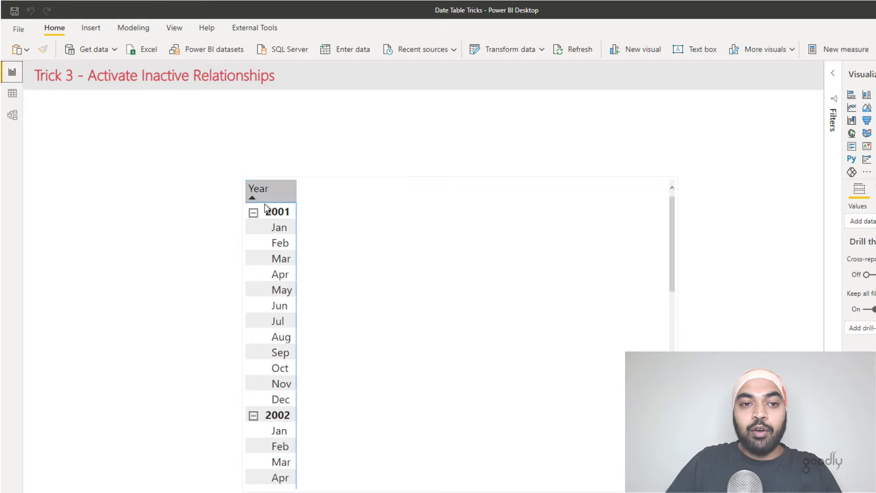
{"action": "left_click", "coordinate": [387, 236]}
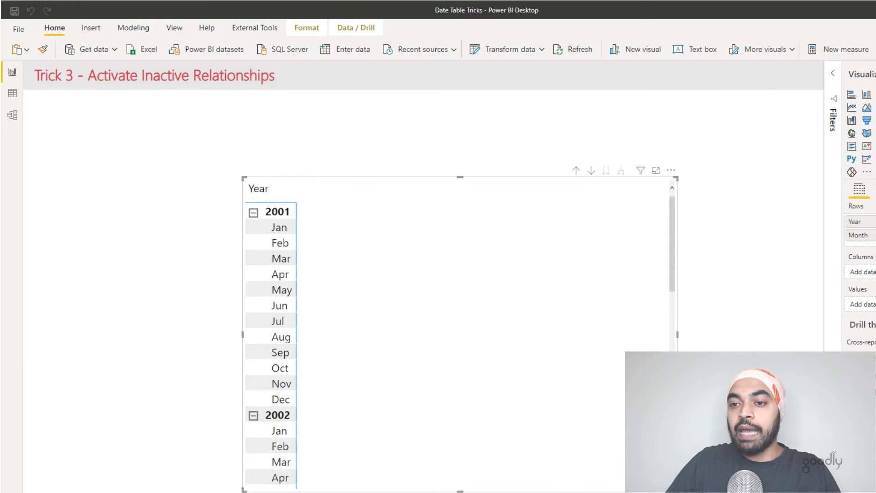
{"action": "left_click_drag", "start_coordinate": [874, 301], "coordinate": [507, 319]}
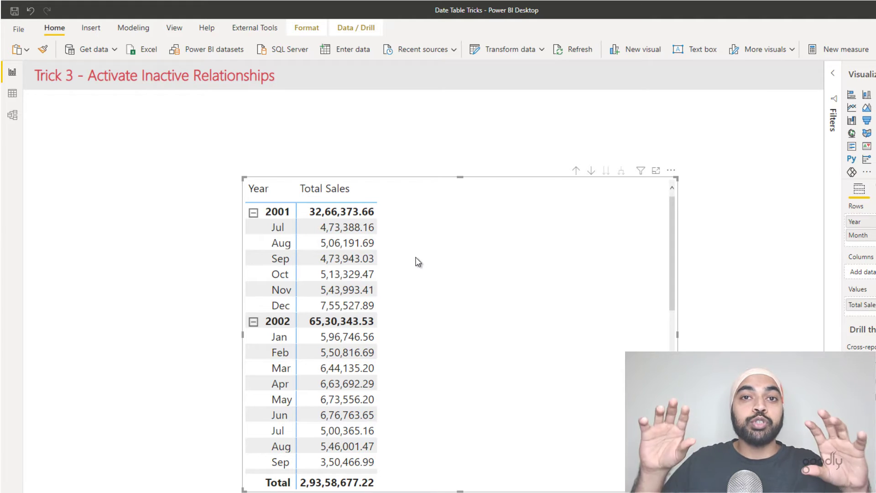
Step: Review the date columns in the Sales data and create a relationship between Ship Date in Sales and Date in Calendar
{"action": "left_click", "coordinate": [13, 93]}
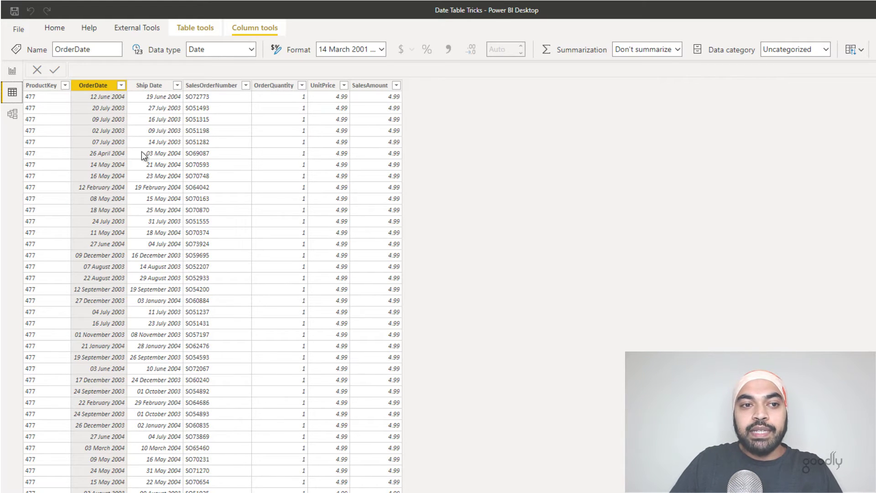
{"action": "left_click", "coordinate": [105, 158]}
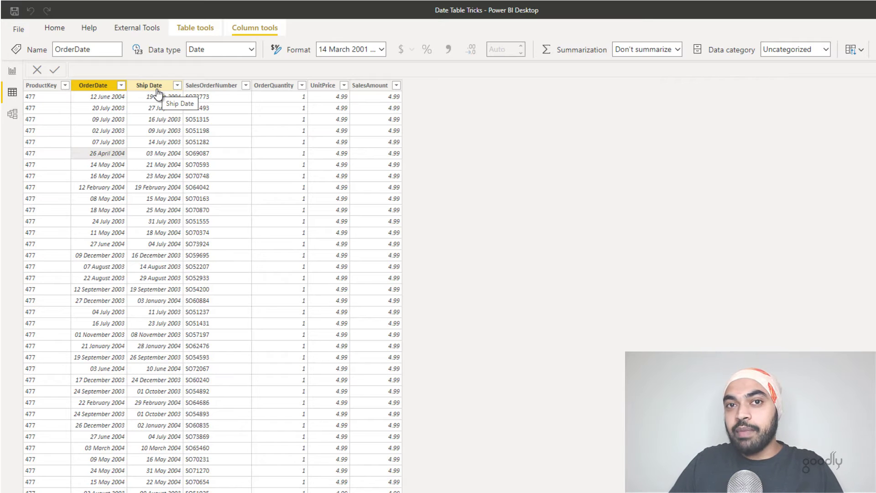
{"action": "left_click", "coordinate": [11, 115]}
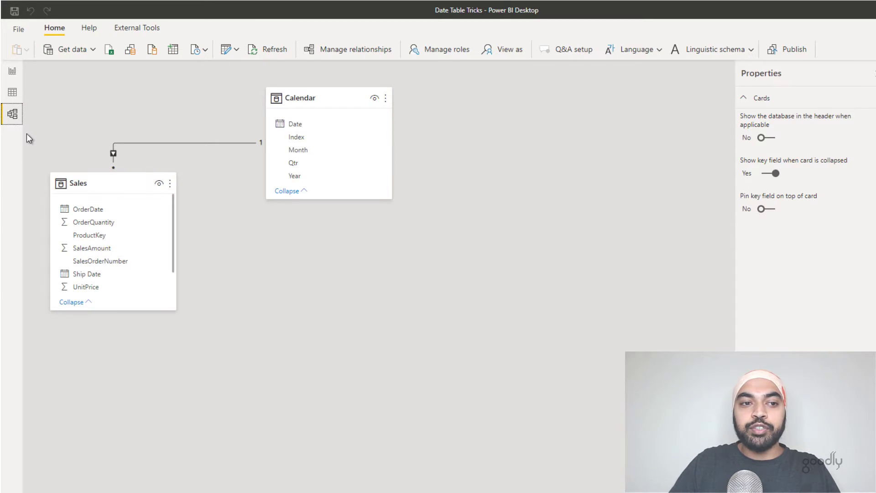
{"action": "left_click", "coordinate": [97, 274]}
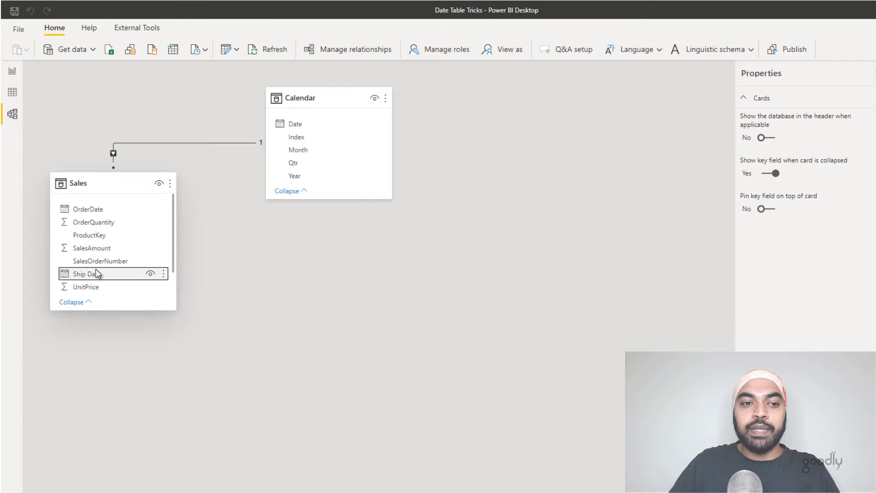
{"action": "left_click_drag", "start_coordinate": [98, 274], "coordinate": [281, 131]}
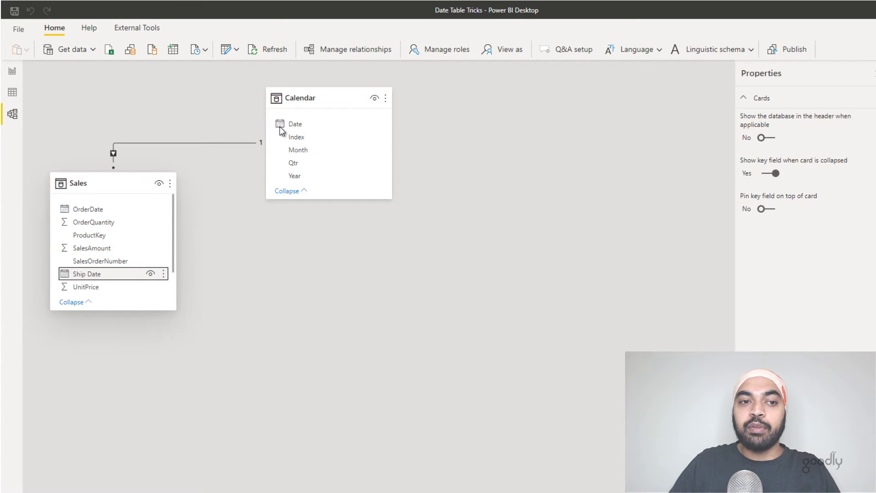
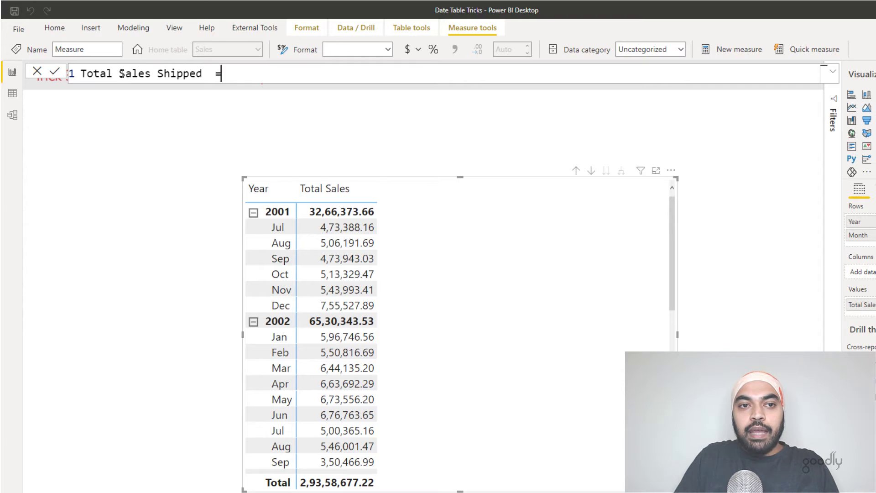
Step: Begin the Total Sales Shipped measure's formula on separate lines with CALCULATE and [Total Sales] as its expression
{"action": "key", "text": "End"}
{"action": "key", "text": "shift+Return"}
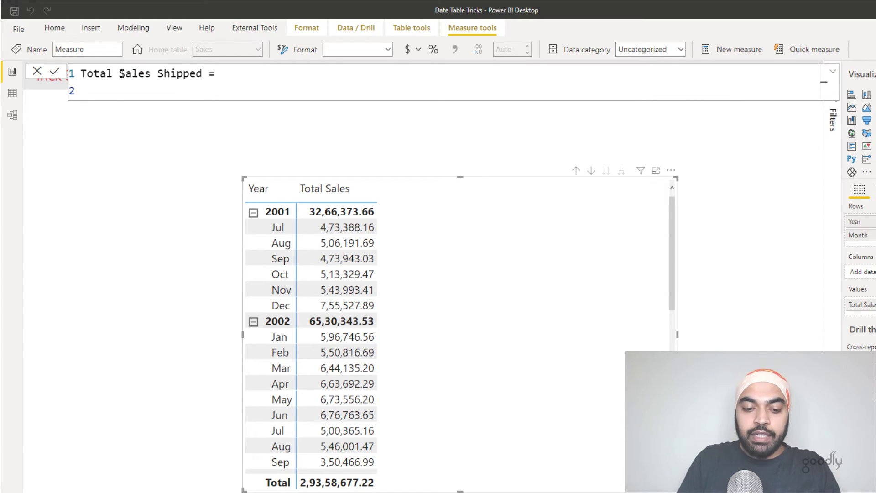
{"action": "type", "text": "cal"}
{"action": "key", "text": "Tab"}
{"action": "key", "text": "shift+Return"}
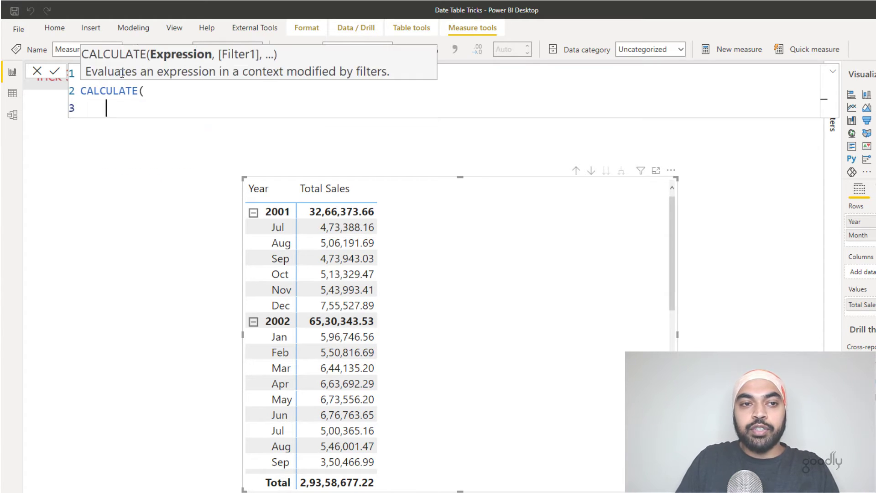
{"action": "type", "text": "tot"}
{"action": "key", "text": "Tab"}
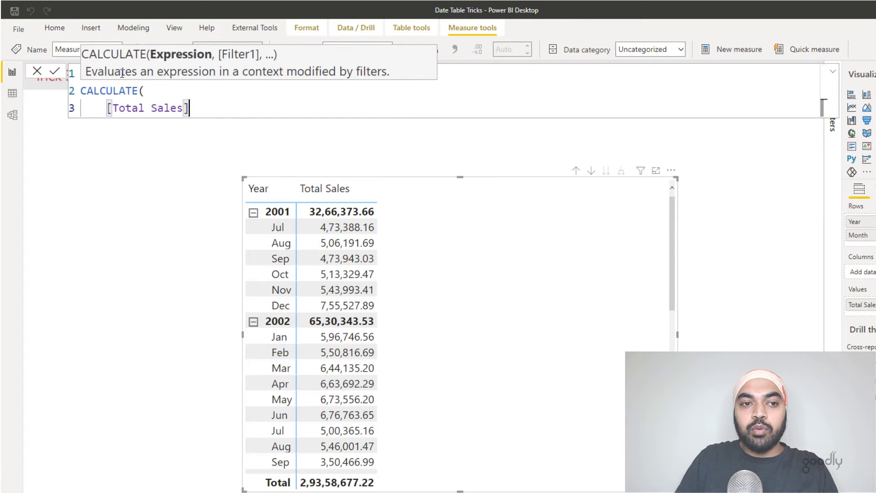
{"action": "type", "text": ","}
{"action": "key", "text": "shift+Return"}
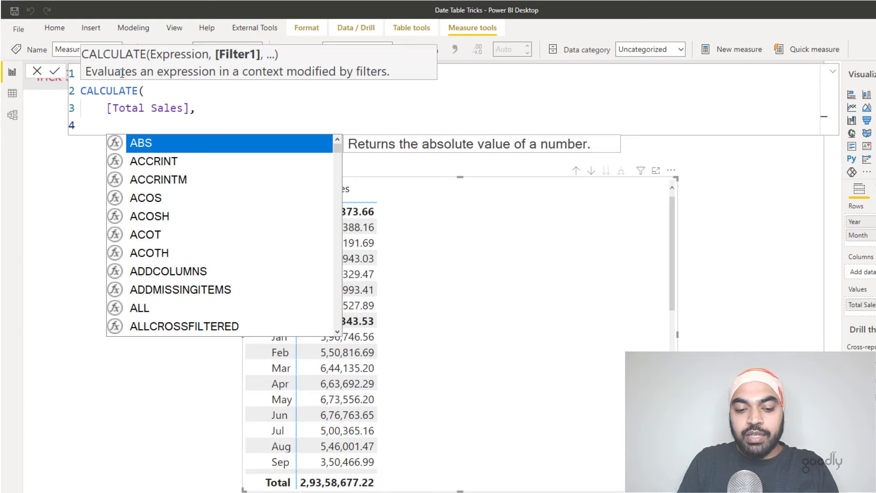
Step: Complete the measure with the filter USERELATIONSHIP('Calendar'[Date],Sales[Ship Date]) and add Total Sales Shipped to the matrix
{"action": "type", "text": "use"}
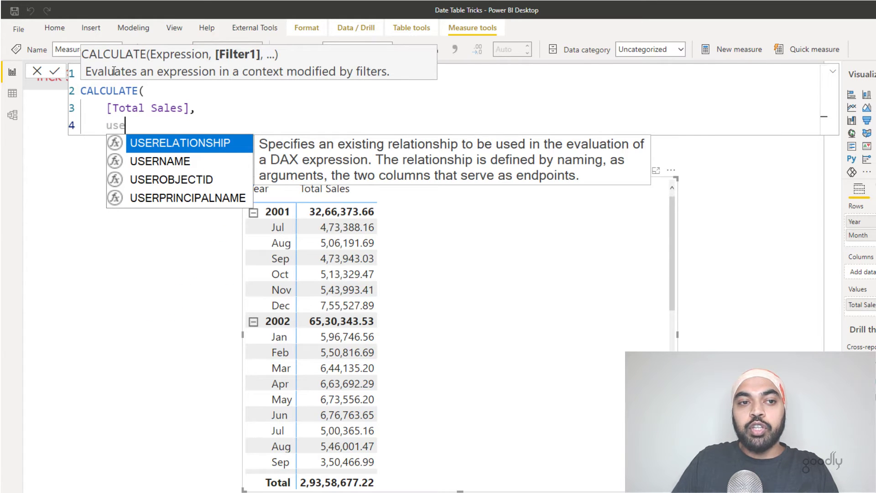
{"action": "double_click", "coordinate": [179, 143]}
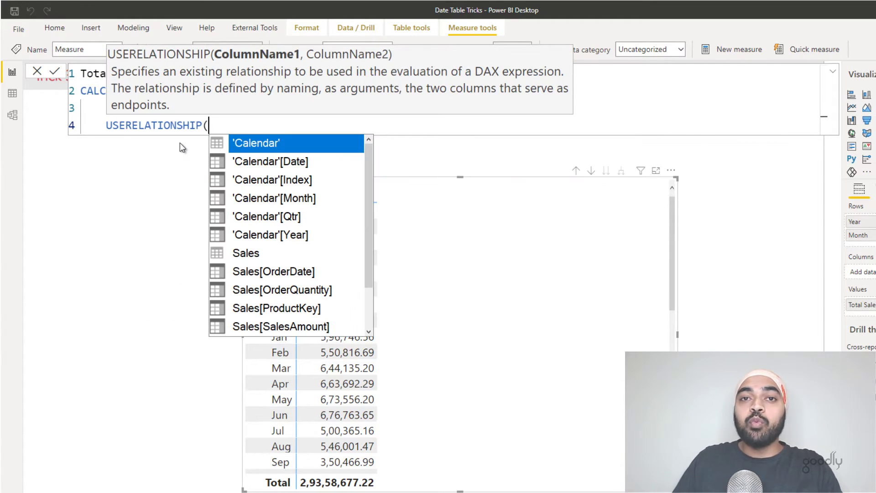
{"action": "key", "text": "Down"}
{"action": "key", "text": "Tab"}
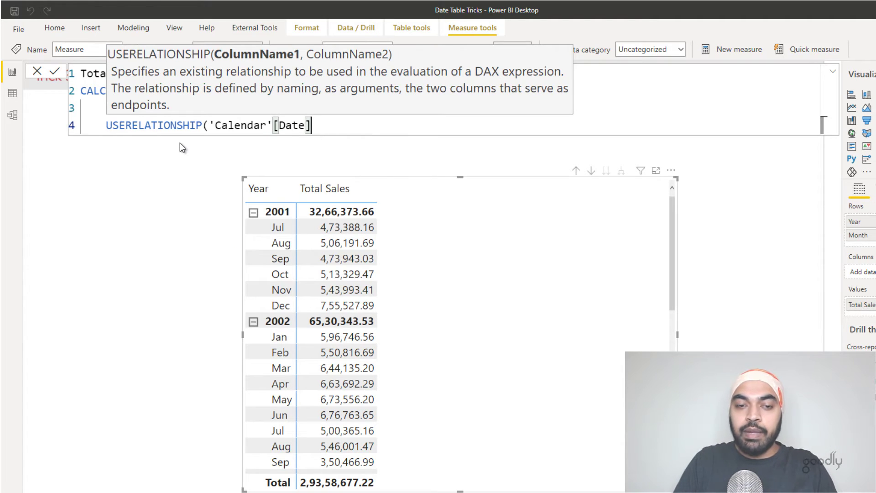
{"action": "type", "text": ",Sales[Ship Date"}
{"action": "key", "text": "Tab"}
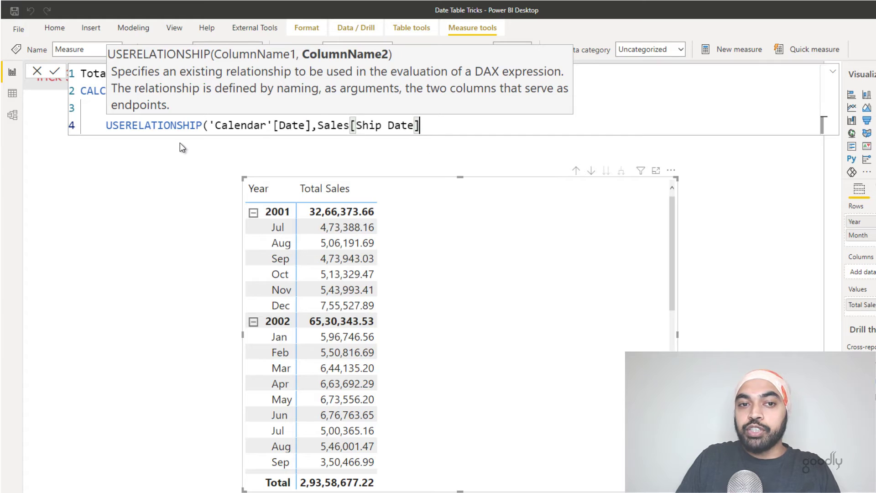
{"action": "type", "text": ")"}
{"action": "key", "text": "Return"}
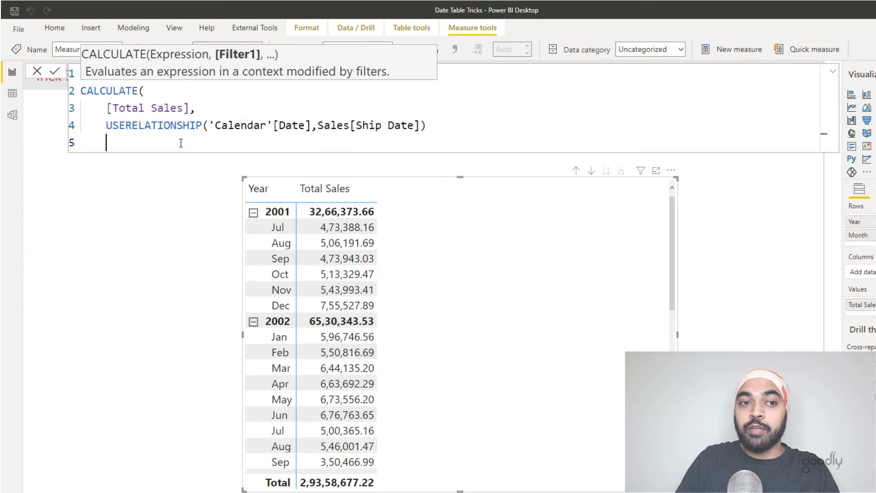
{"action": "type", "text": ")"}
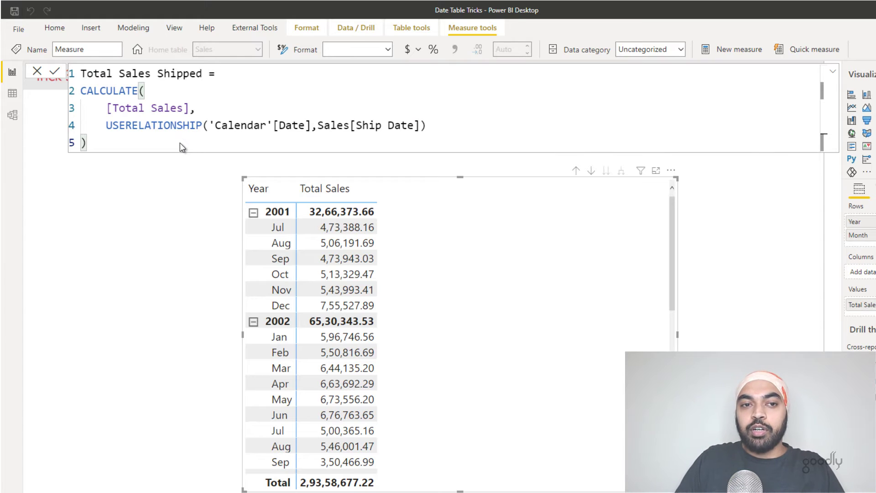
{"action": "key", "text": "Return"}
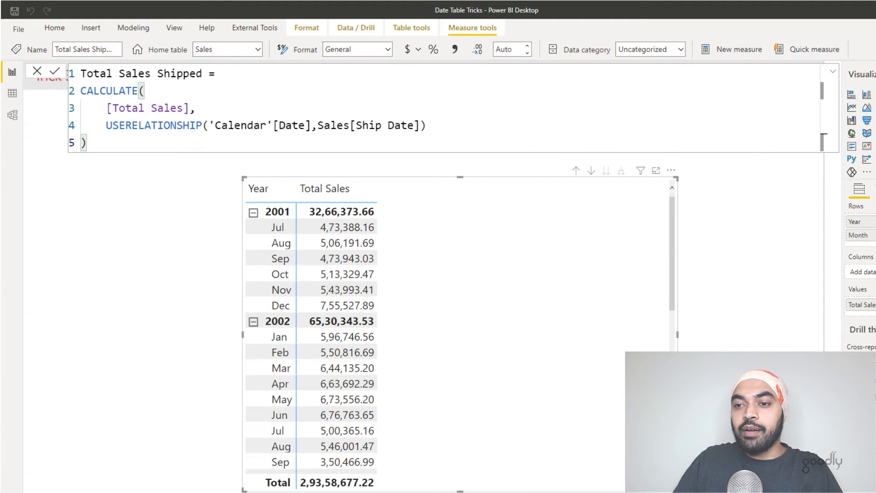
{"action": "left_click_drag", "start_coordinate": [871, 283], "coordinate": [545, 289]}
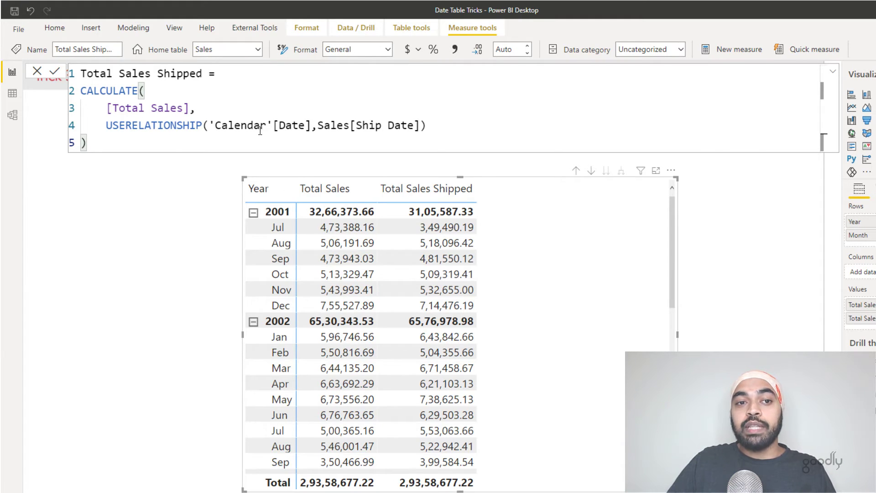
Step: Compare the USERELATIONSHIP arguments in the formula with the relationships between Sales and Calendar in the model diagram
{"action": "left_click_drag", "start_coordinate": [254, 126], "coordinate": [299, 126]}
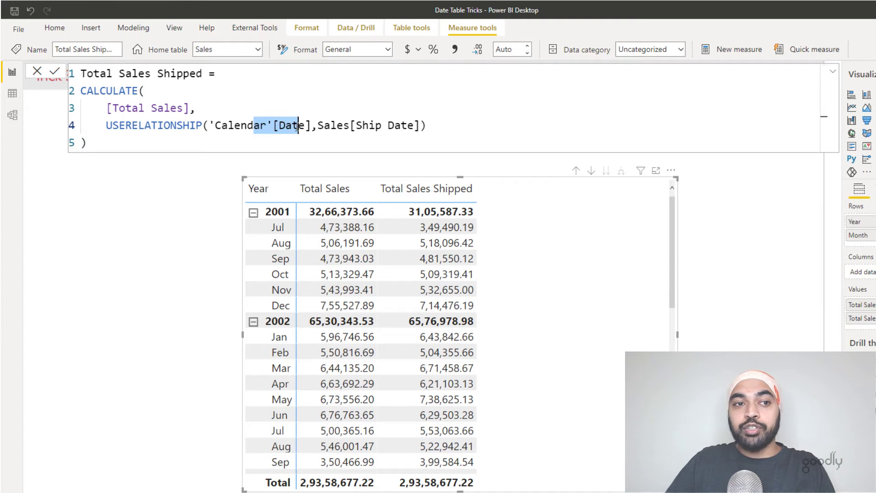
{"action": "left_click", "coordinate": [13, 115]}
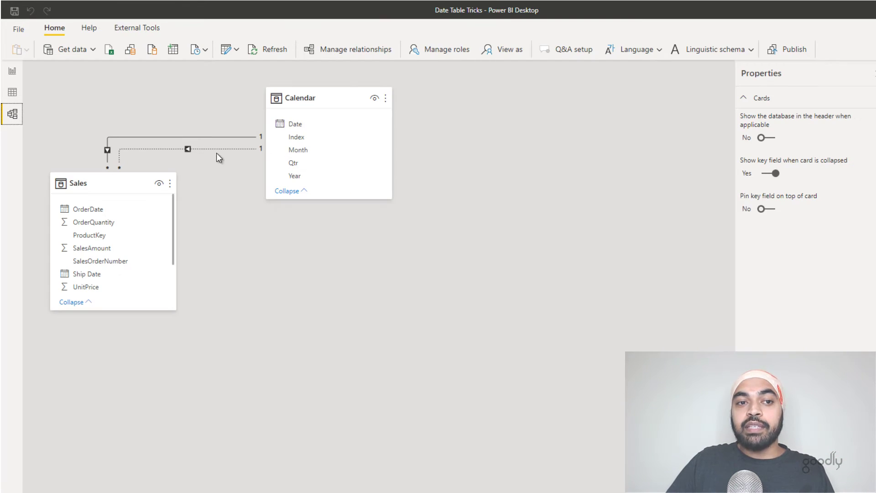
{"action": "left_click", "coordinate": [12, 72]}
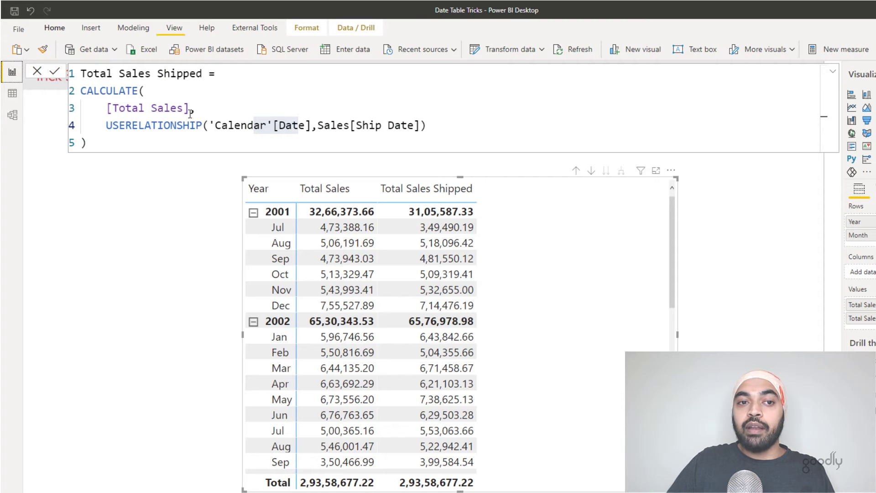
{"action": "type", "text": ","}
{"action": "left_click", "coordinate": [228, 133]}
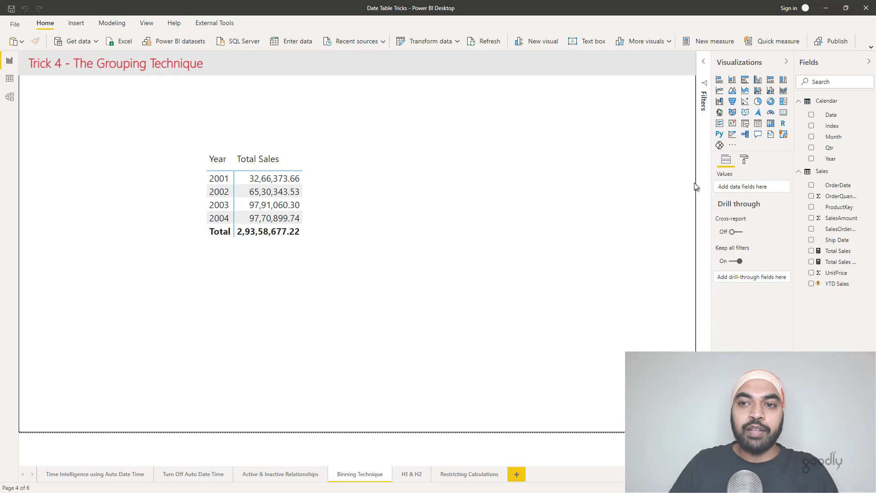
Step: Start a new group on the Calendar table's Date field and name it H1H2
{"action": "right_click", "coordinate": [828, 116]}
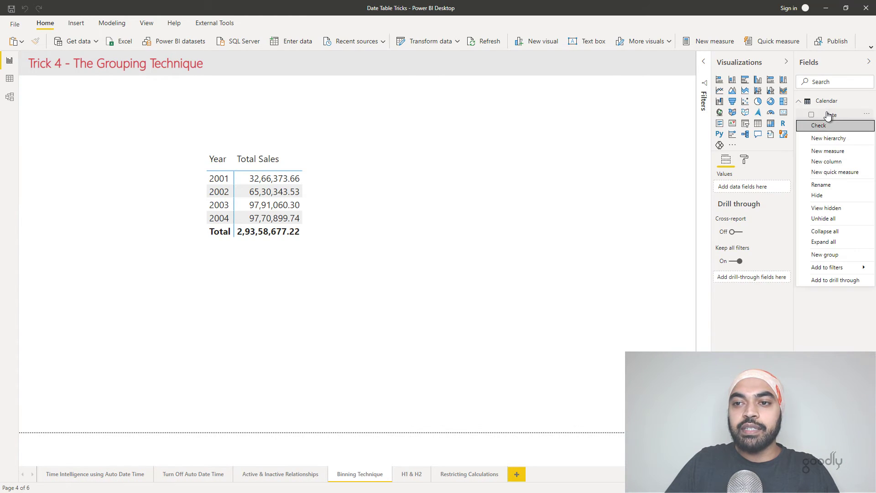
{"action": "left_click", "coordinate": [824, 254]}
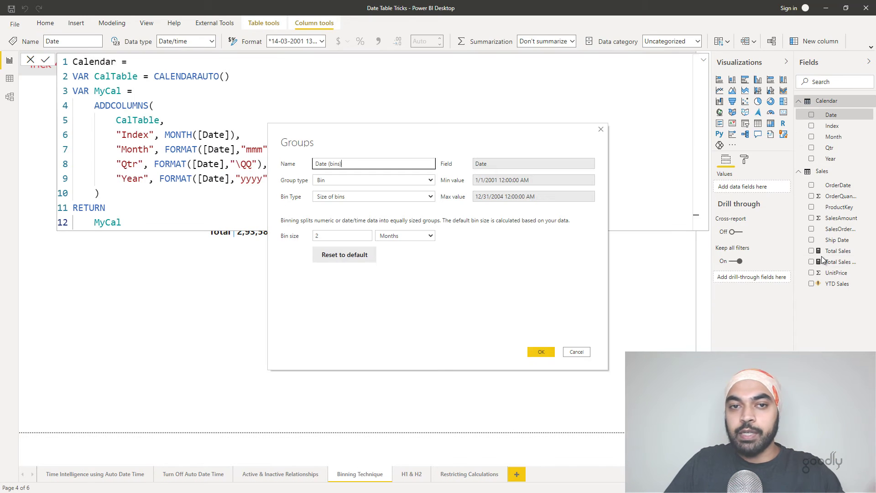
{"action": "left_click", "coordinate": [354, 163]}
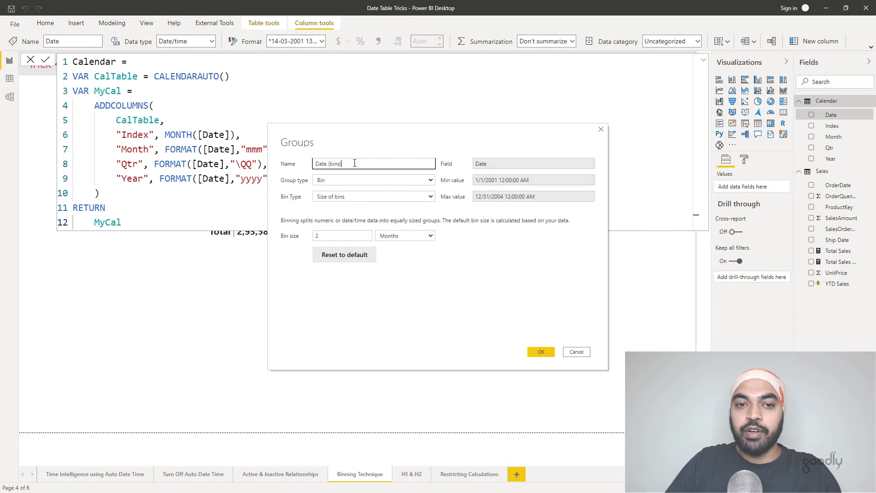
{"action": "left_click_drag", "start_coordinate": [341, 164], "coordinate": [322, 165]}
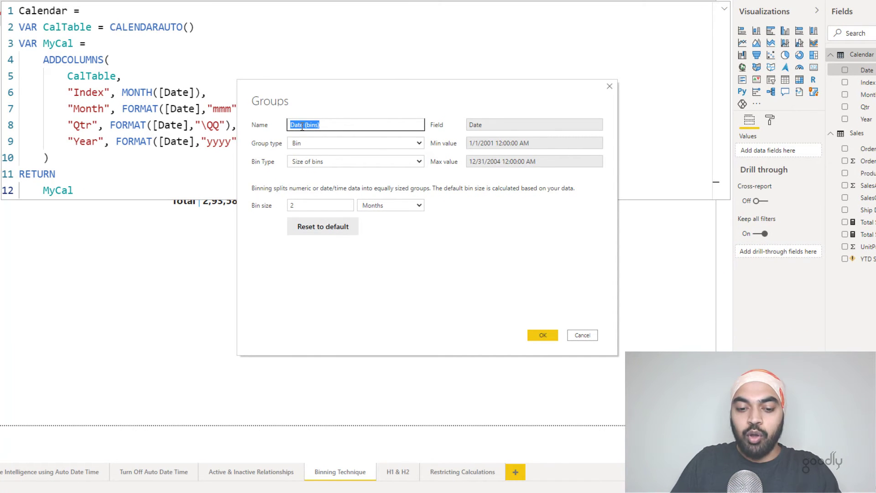
{"action": "type", "text": "H1"}
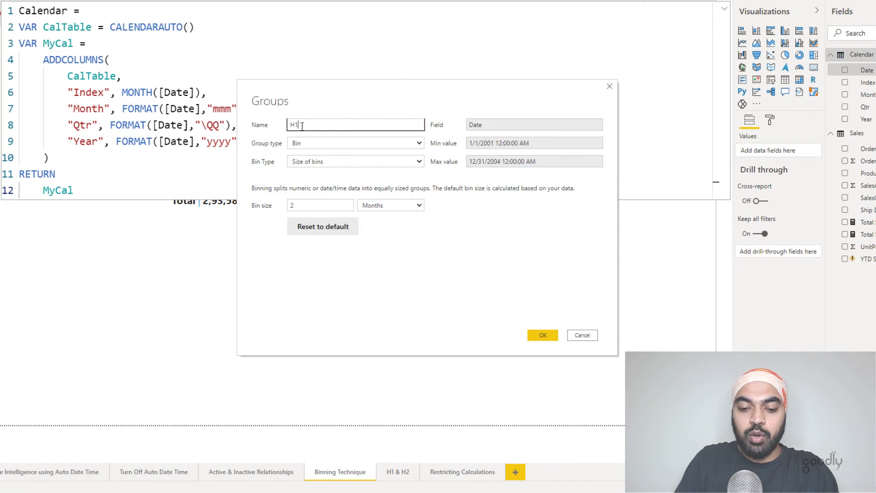
{"action": "type", "text": "H2"}
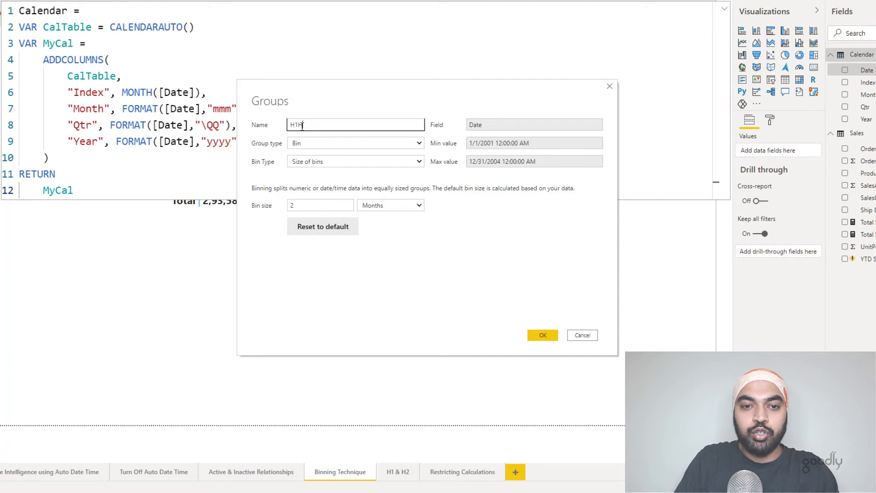
Step: Set the group's bin size to 6 and keep Months as its unit
{"action": "double_click", "coordinate": [305, 204]}
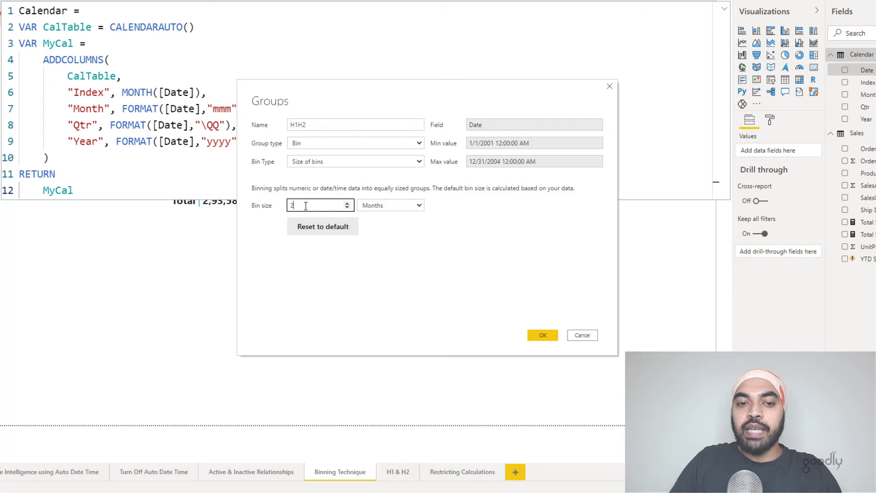
{"action": "type", "text": "6"}
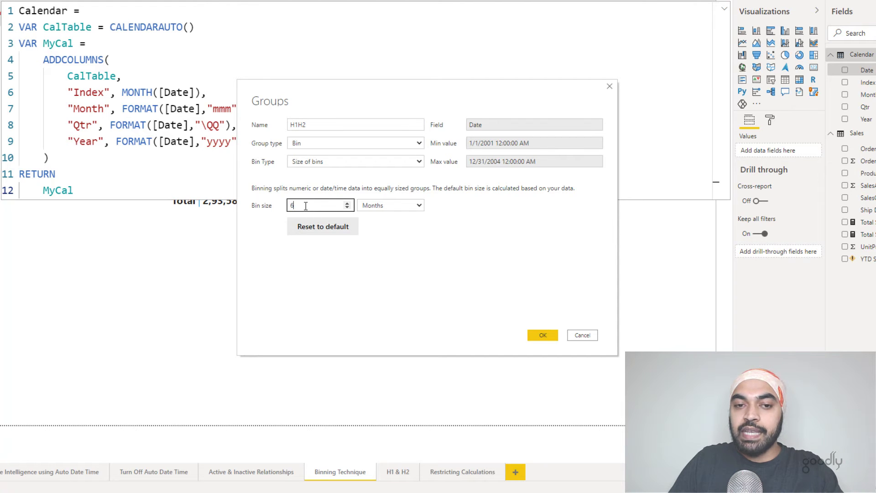
{"action": "left_click", "coordinate": [374, 206]}
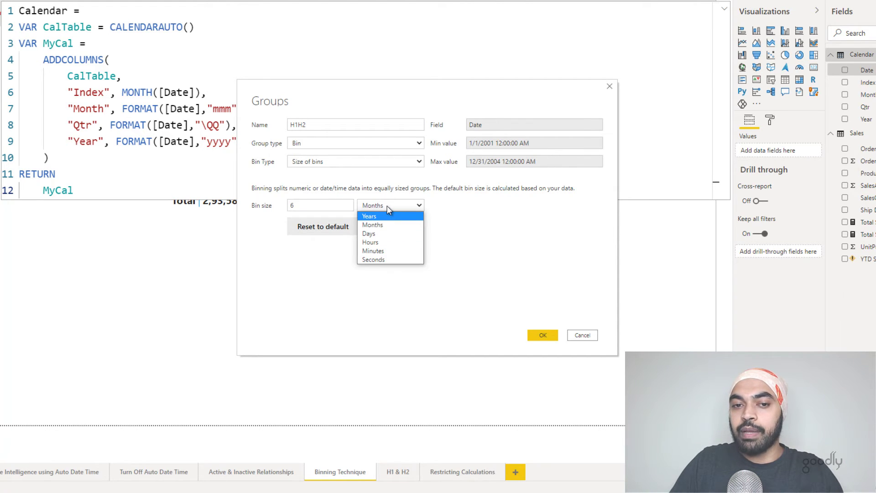
{"action": "left_click", "coordinate": [390, 207]}
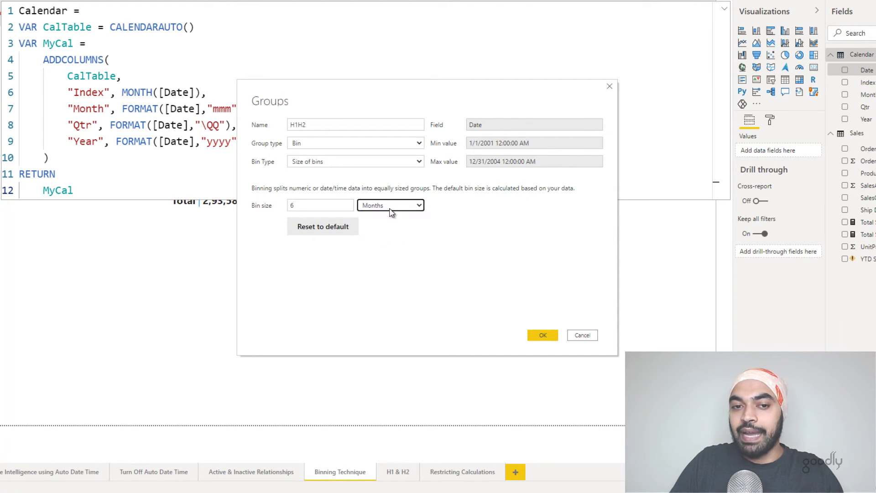
Step: Create the H1H2 group, place it below Year in the matrix rows and expand all years down one level
{"action": "left_click", "coordinate": [546, 333]}
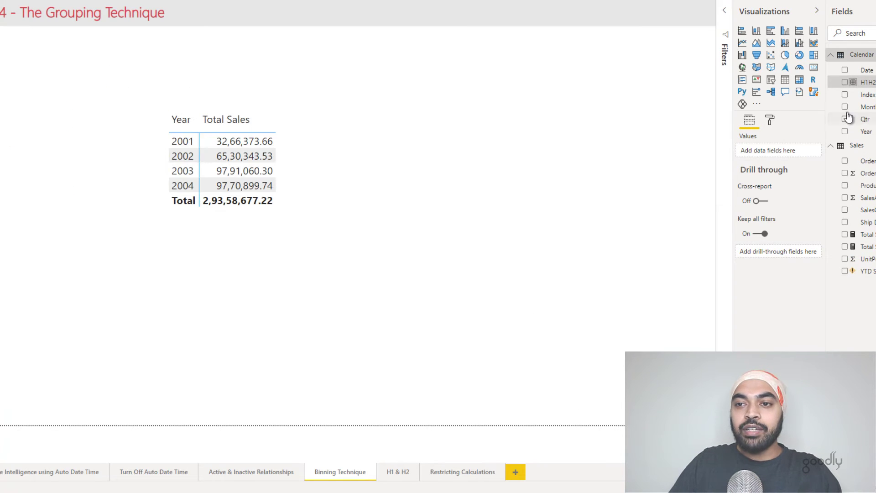
{"action": "left_click", "coordinate": [420, 213]}
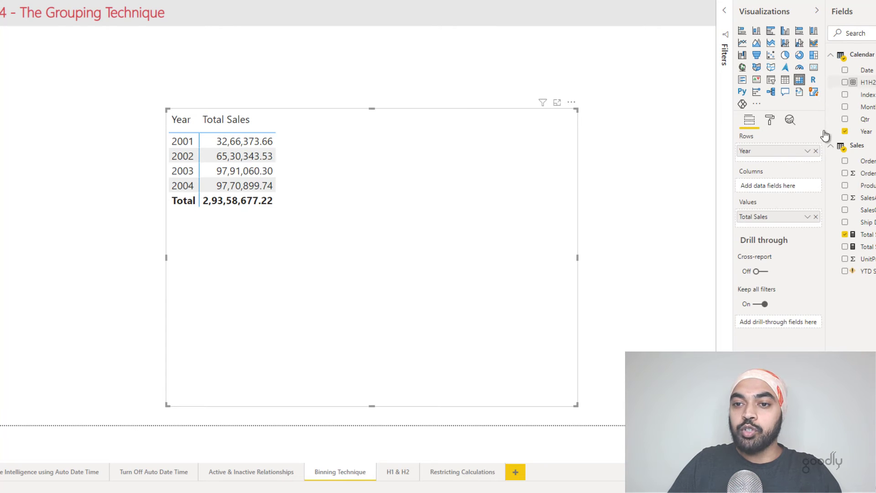
{"action": "left_click_drag", "start_coordinate": [825, 135], "coordinate": [786, 162]}
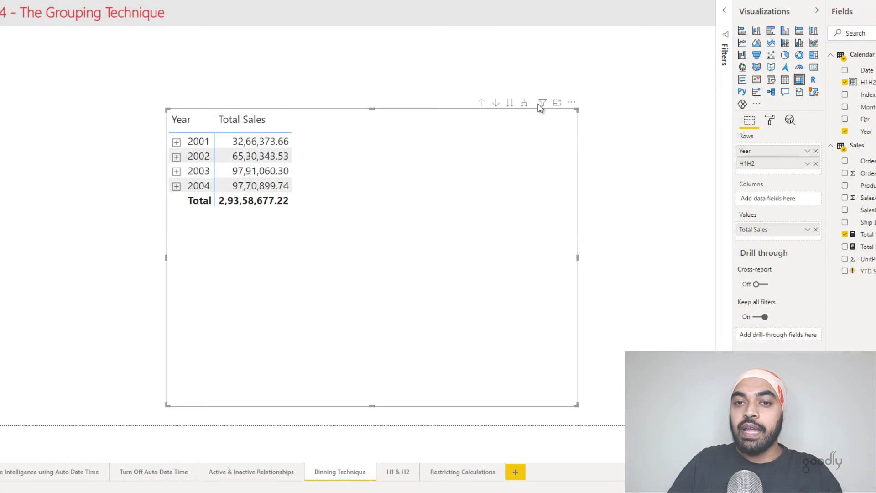
{"action": "left_click", "coordinate": [524, 103]}
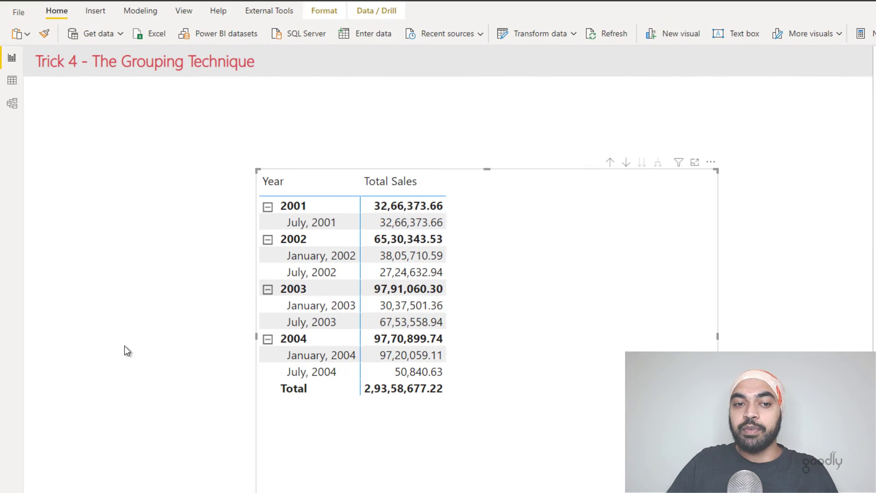
{"action": "left_click", "coordinate": [124, 346]}
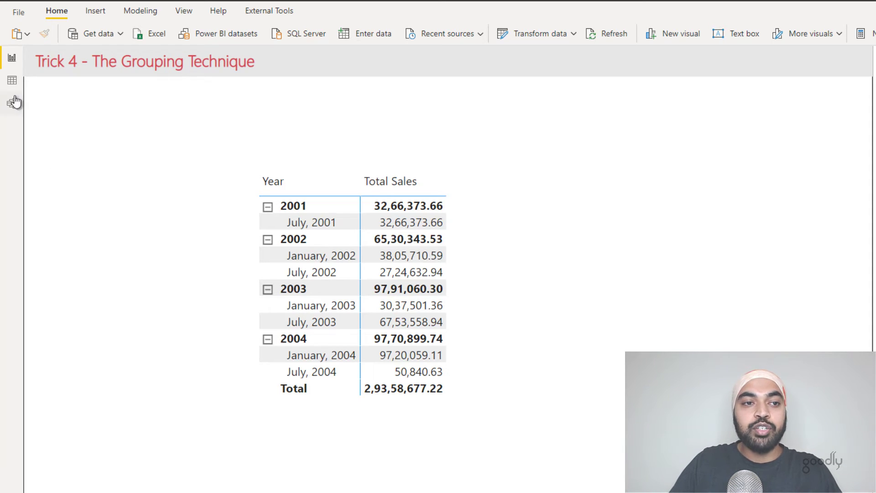
Step: Show the H1H2 column in the Calendar table's data and open the model in Tabular Editor
{"action": "left_click", "coordinate": [13, 83]}
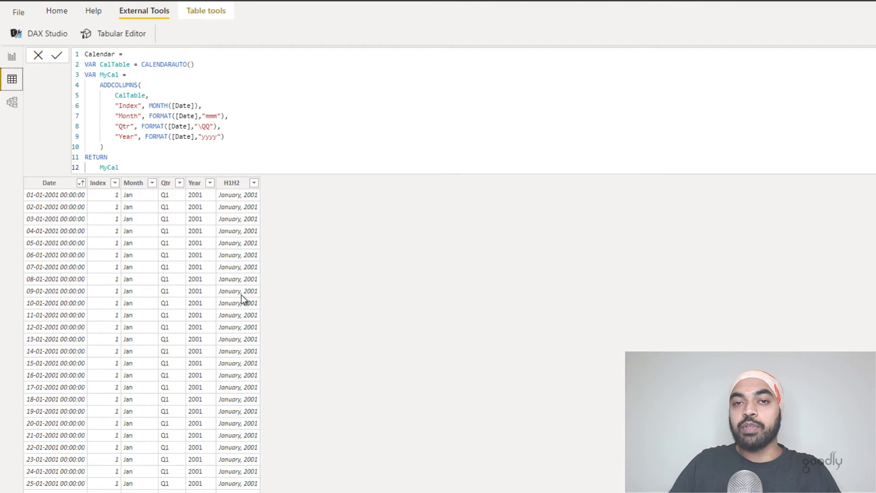
{"action": "left_click", "coordinate": [233, 185]}
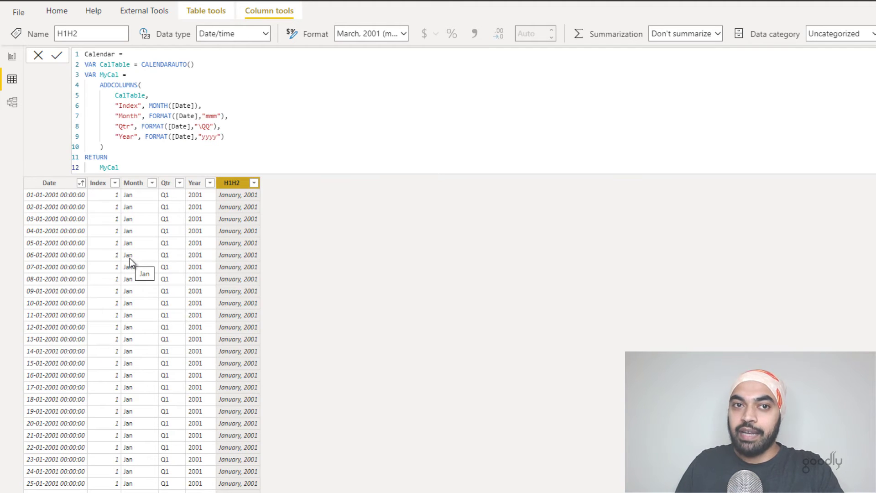
{"action": "left_click", "coordinate": [134, 10]}
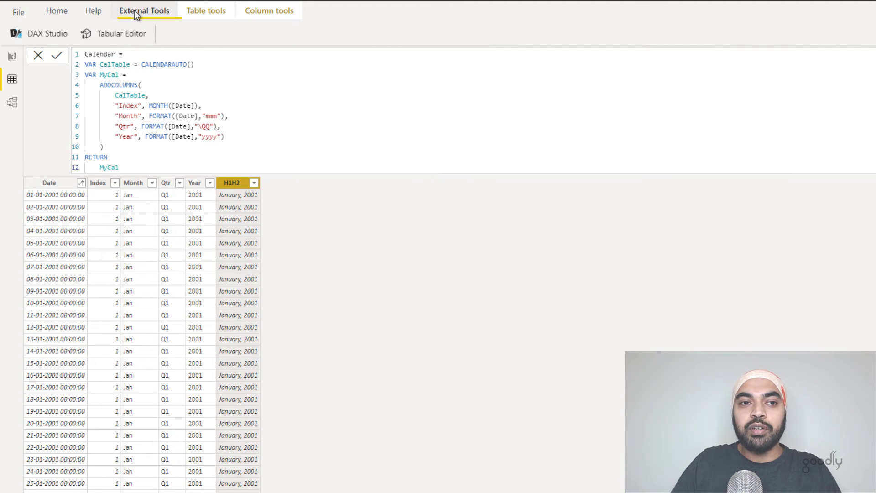
{"action": "left_click", "coordinate": [123, 34]}
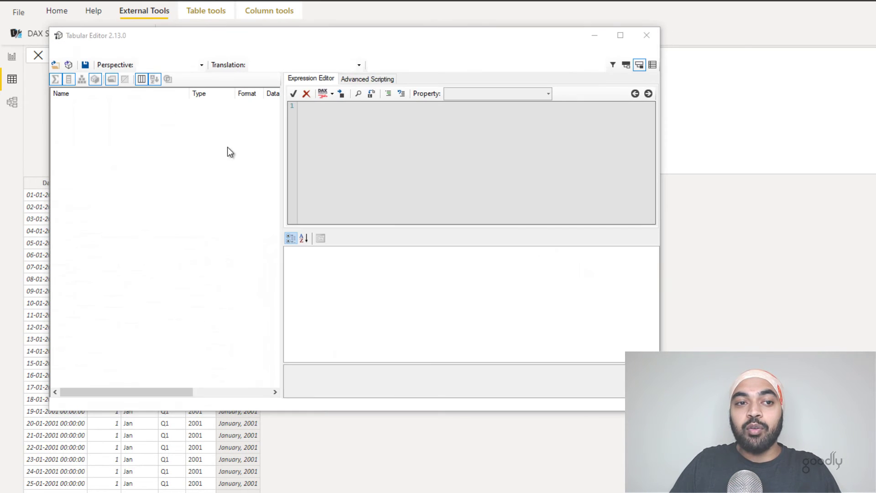
{"action": "left_click", "coordinate": [639, 347]}
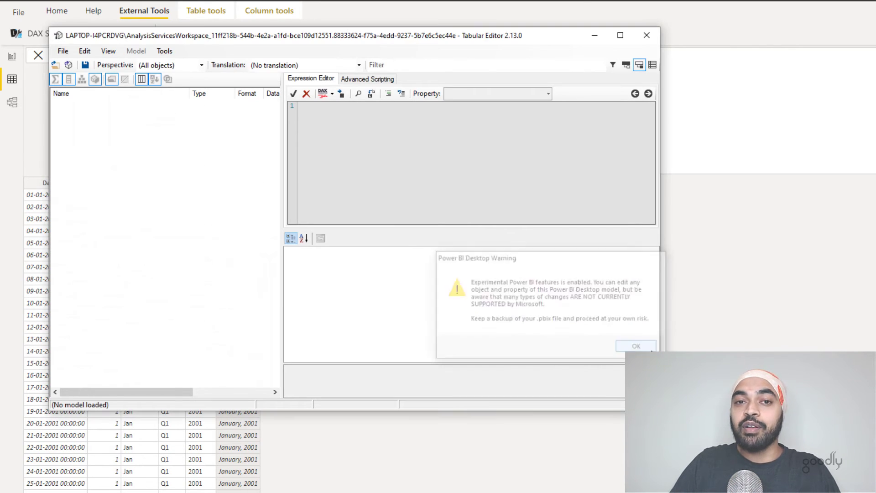
Step: Examine the DAX expression behind the Calendar table's H1H2 column in Tabular Editor
{"action": "left_click", "coordinate": [66, 113]}
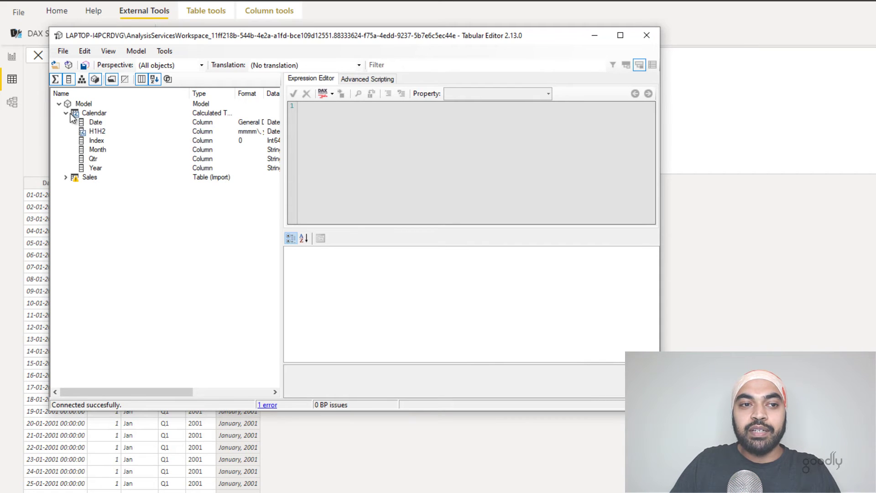
{"action": "left_click", "coordinate": [102, 132]}
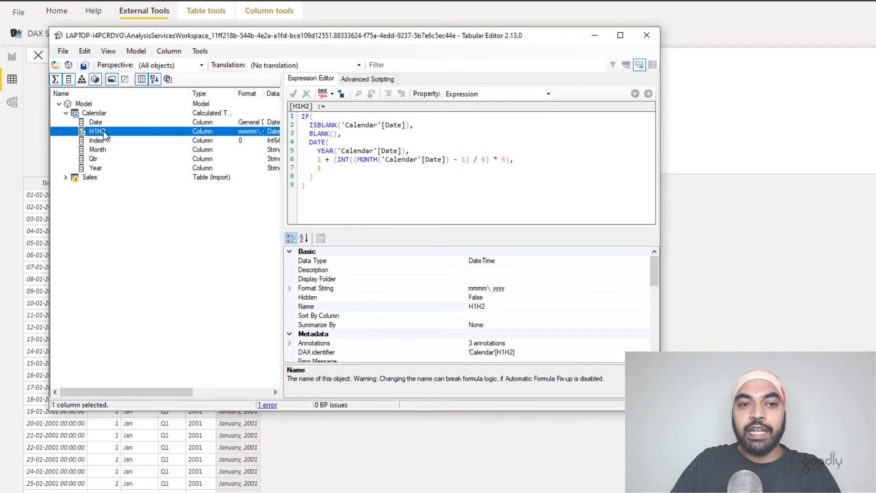
{"action": "left_click", "coordinate": [336, 195]}
{"action": "key", "text": "ctrl+a"}
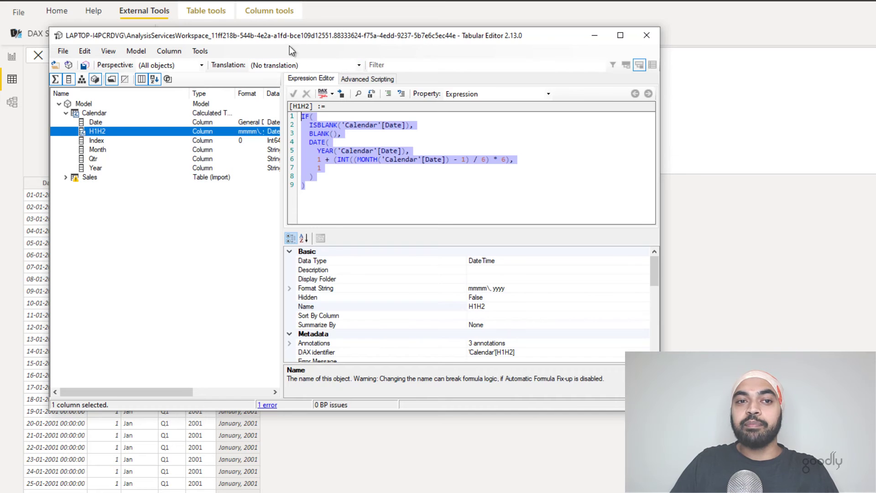
{"action": "left_click_drag", "start_coordinate": [292, 38], "coordinate": [489, 49]}
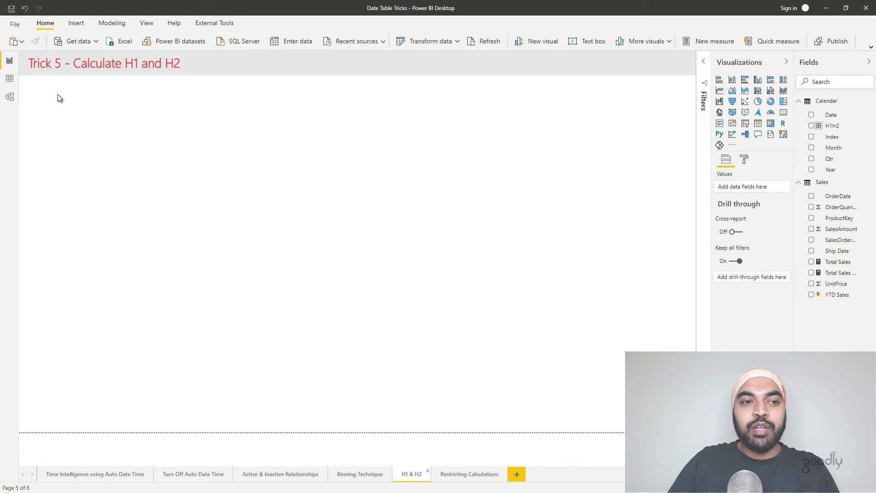
Step: Return to the Calendar table's data in Power BI Desktop and add a calculated column named Half Year
{"action": "left_click", "coordinate": [10, 78]}
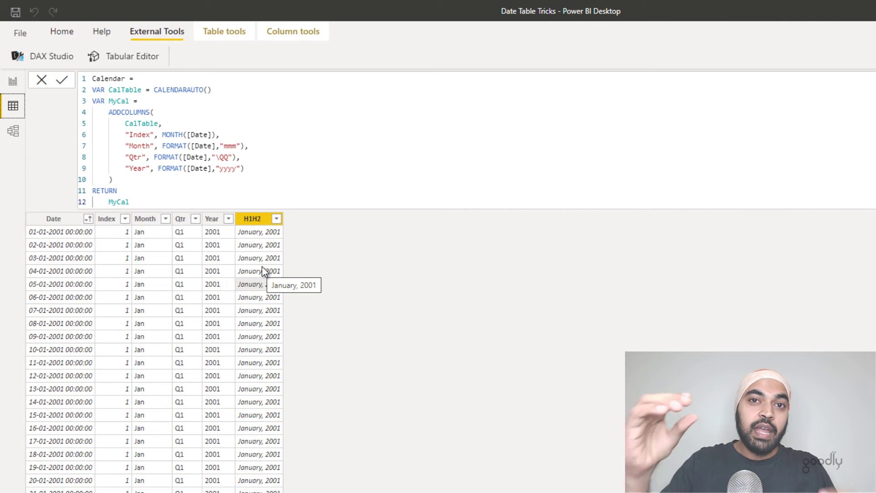
{"action": "right_click", "coordinate": [262, 267]}
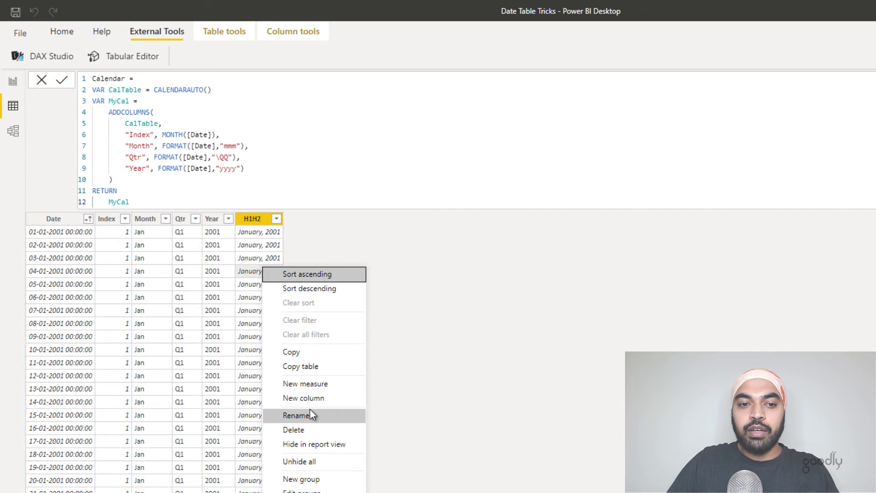
{"action": "key", "text": "Escape"}
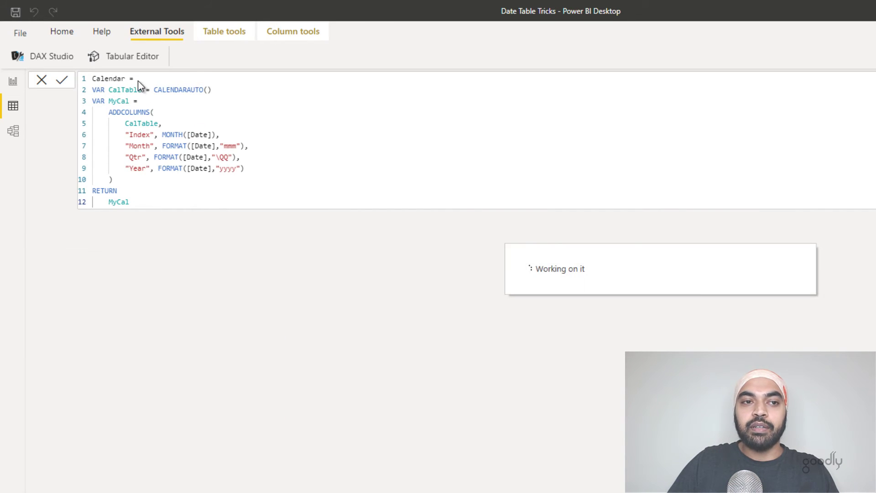
{"action": "left_click", "coordinate": [115, 78]}
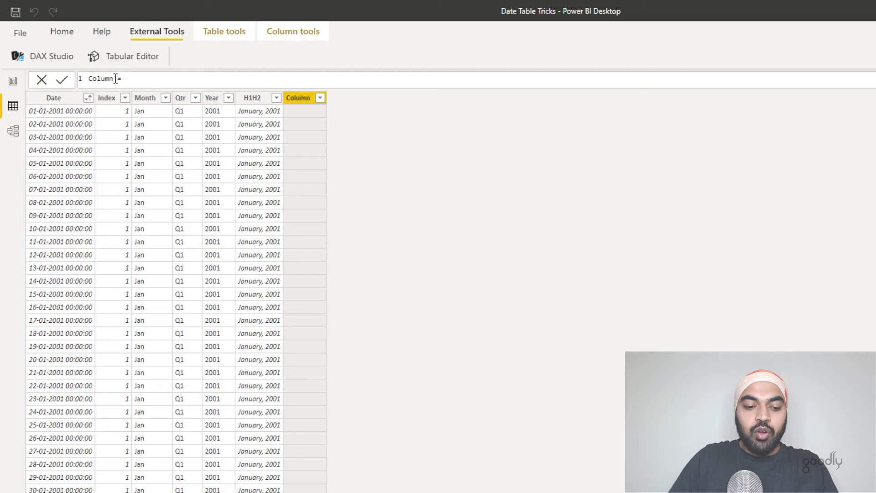
{"action": "triple_click", "coordinate": [115, 79]}
{"action": "type", "text": "Half Year ="}
{"action": "key", "text": "shift+Return"}
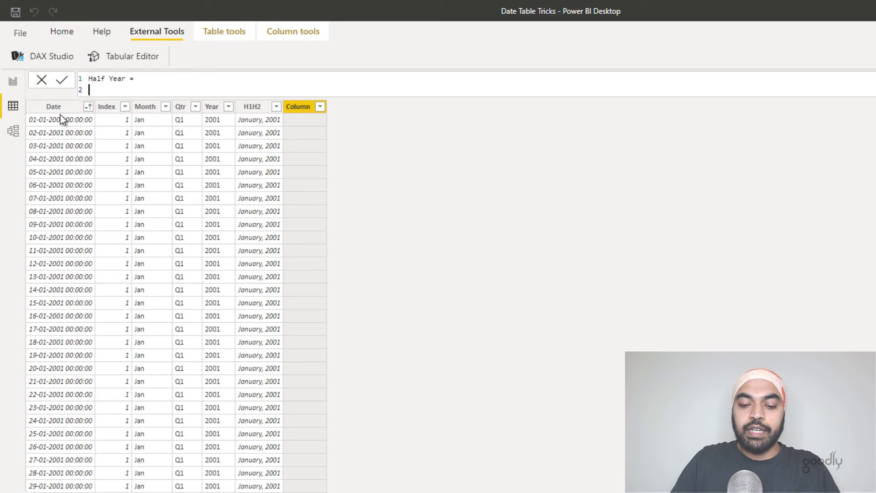
Step: Define the Half Year column with the formula MONTH('Calendar'[Date])
{"action": "type", "text": "mon"}
{"action": "key", "text": "Up"}
{"action": "key", "text": "Down"}
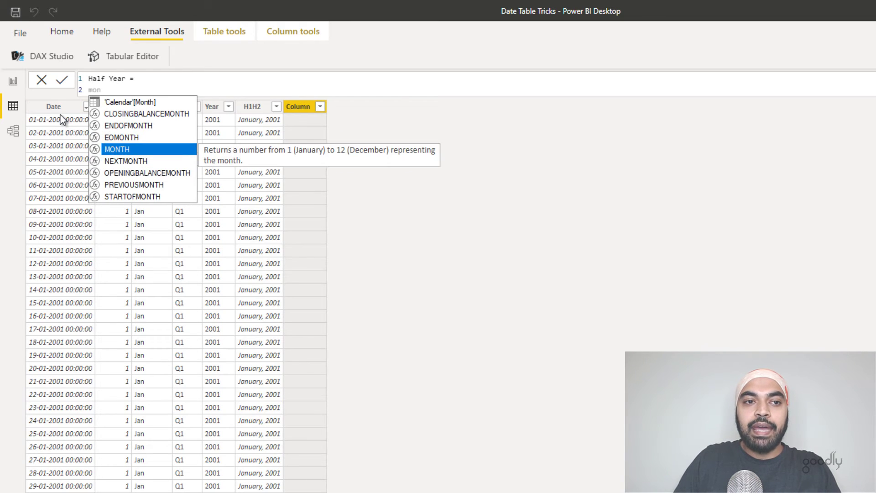
{"action": "key", "text": "Tab"}
{"action": "type", "text": "cal"}
{"action": "key", "text": "Down"}
{"action": "key", "text": "Down"}
{"action": "key", "text": "Down"}
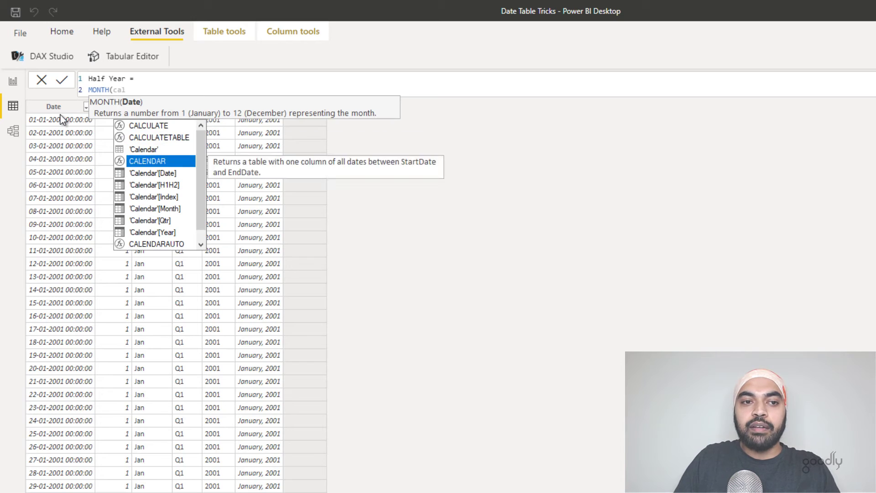
{"action": "key", "text": "Down"}
{"action": "key", "text": "Tab"}
{"action": "type", "text": ")"}
{"action": "key", "text": "Return"}
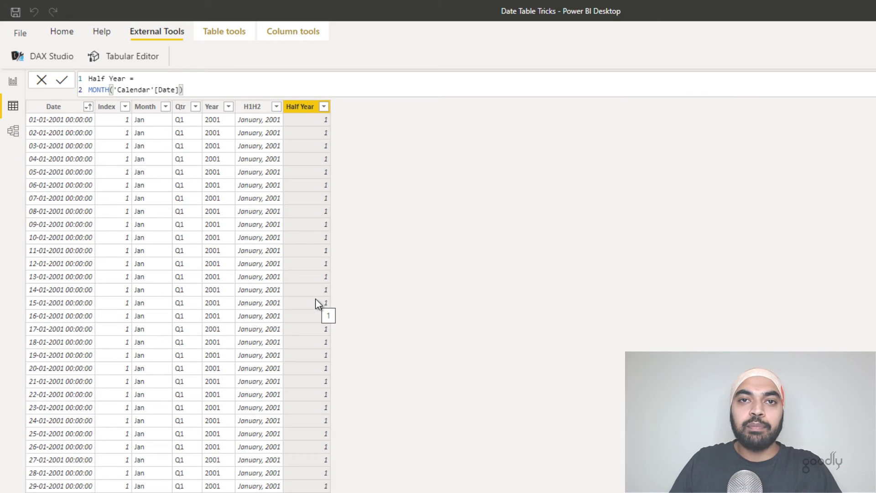
Step: Wrap the Half Year formula's MONTH expression in CEILING with a significance of 6
{"action": "key", "text": "Home"}
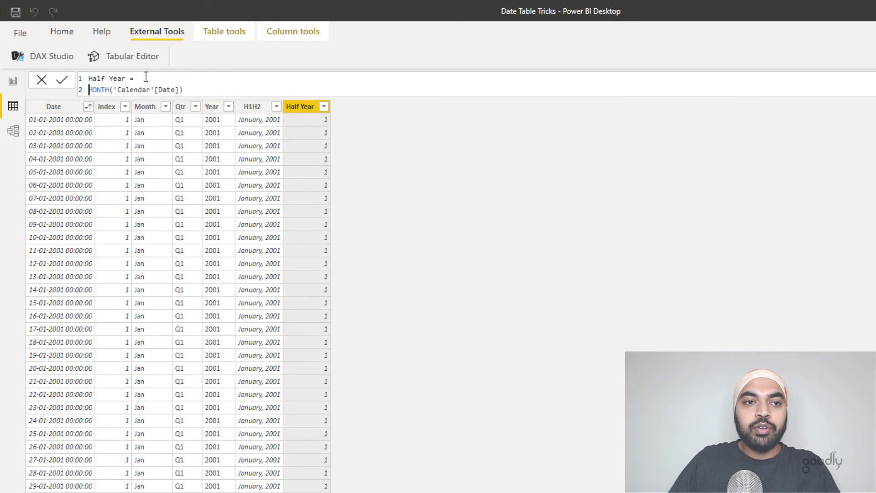
{"action": "type", "text": "ce"}
{"action": "scroll", "coordinate": [146, 76], "scroll_direction": "up", "scroll_amount": 5, "text": "ctrl"}
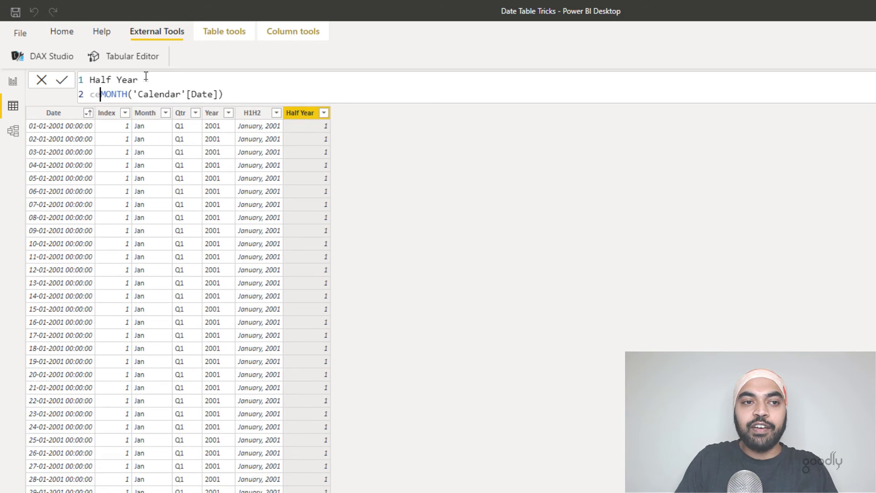
{"action": "type", "text": "i"}
{"action": "key", "text": "Tab"}
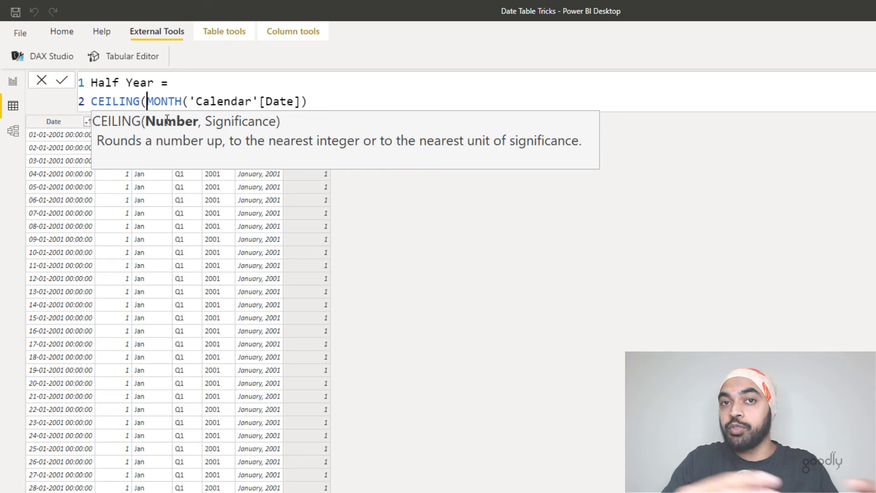
{"action": "left_click", "coordinate": [339, 94]}
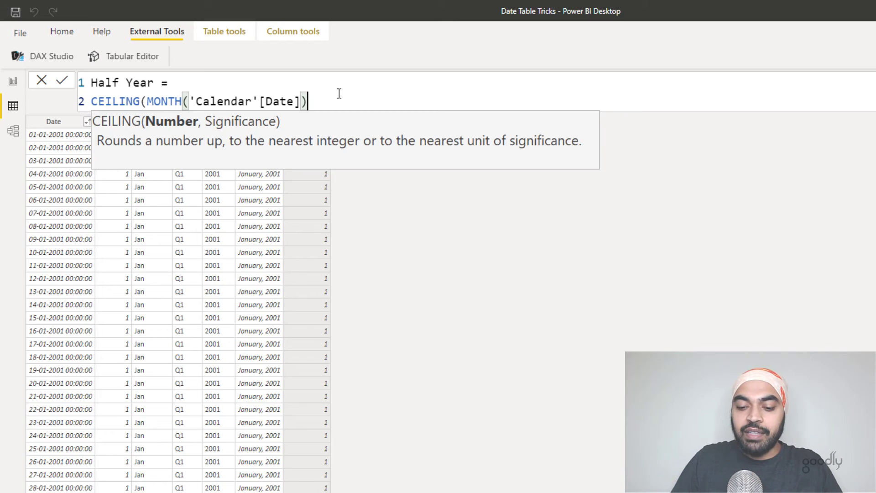
{"action": "type", "text": ",6)"}
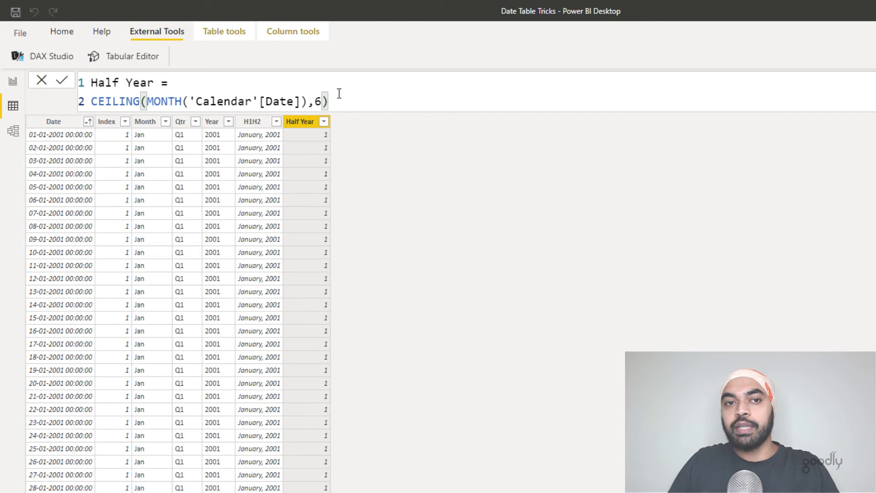
{"action": "key", "text": "Return"}
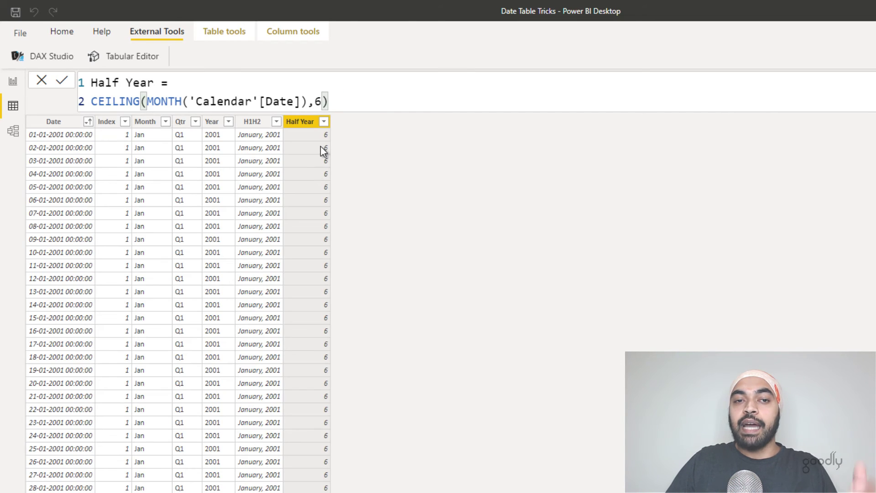
Step: Check the distinct values of the Half Year column and divide its CEILING expression by 6
{"action": "left_click", "coordinate": [324, 122]}
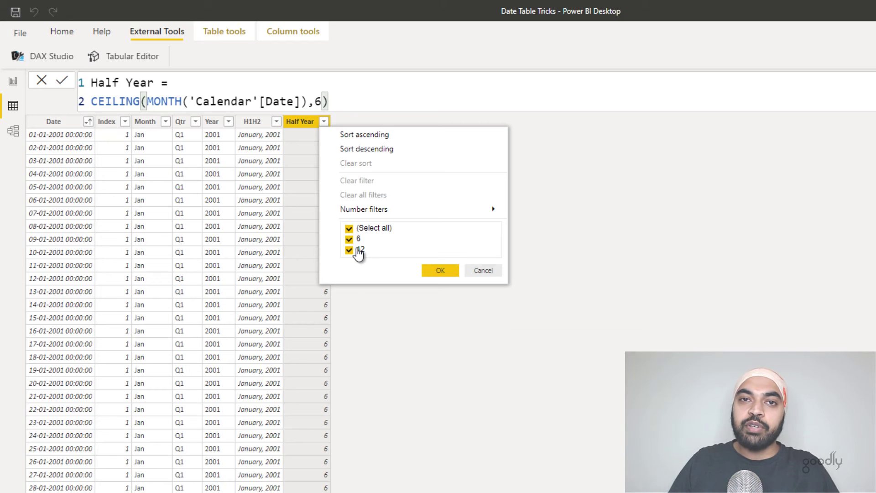
{"action": "left_click", "coordinate": [350, 101]}
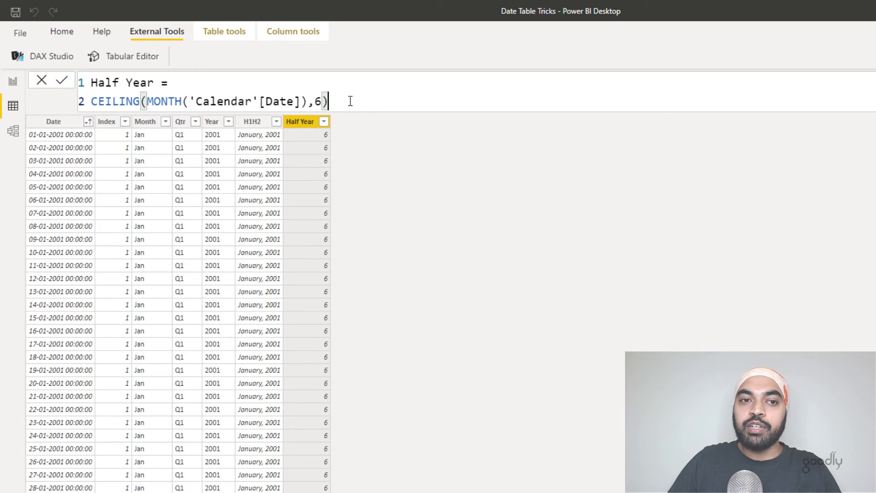
{"action": "type", "text": "/6"}
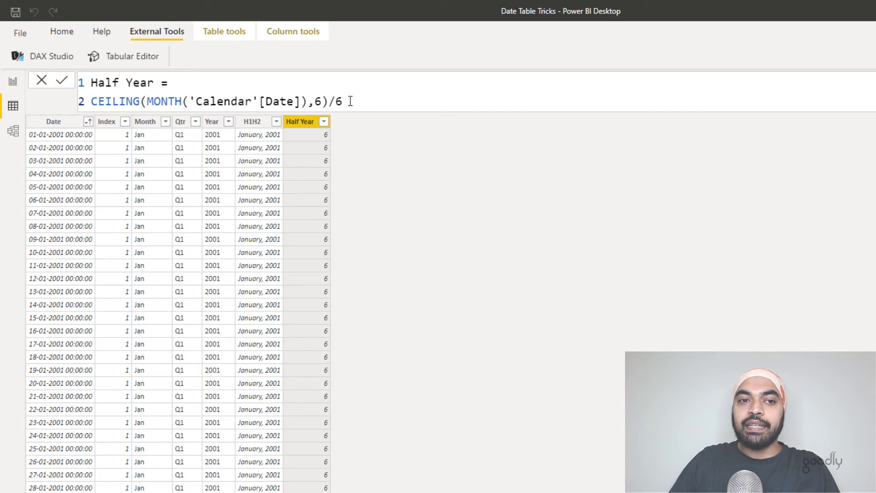
{"action": "left_click", "coordinate": [320, 101]}
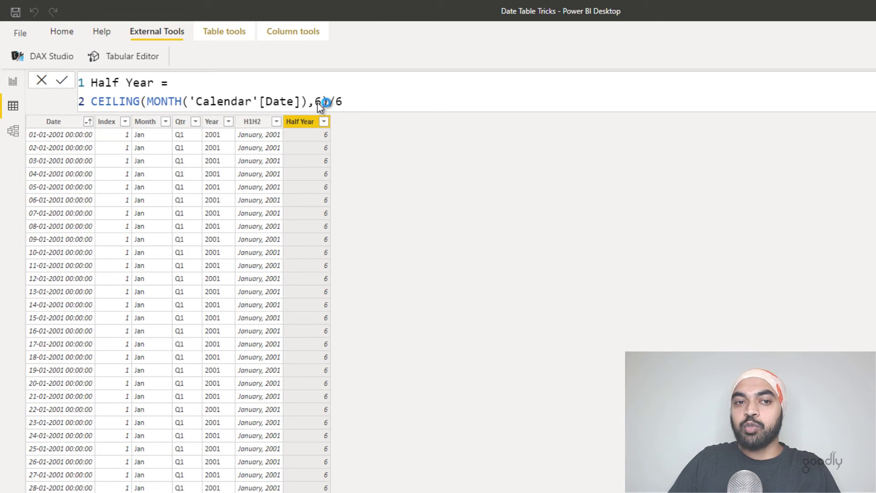
{"action": "key", "text": "Return"}
Step: Prefix the Half Year formula's CEILING expression with "H" & so the column returns H1 or H2
{"action": "left_click", "coordinate": [192, 86]}
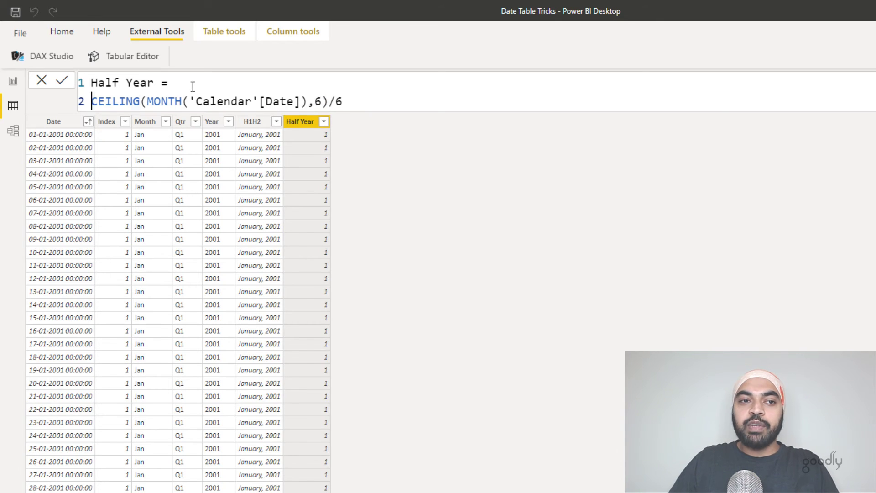
{"action": "type", "text": "\"\""}
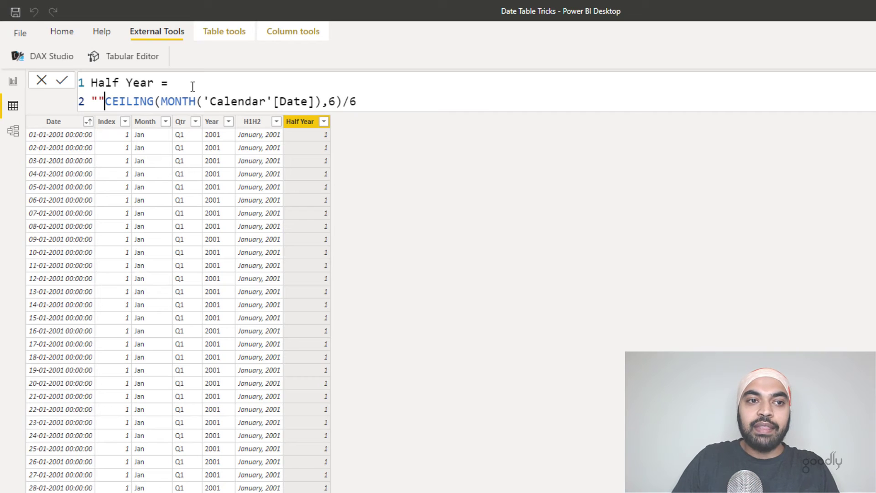
{"action": "key", "text": "BackSpace"}
{"action": "type", "text": "H\"&"}
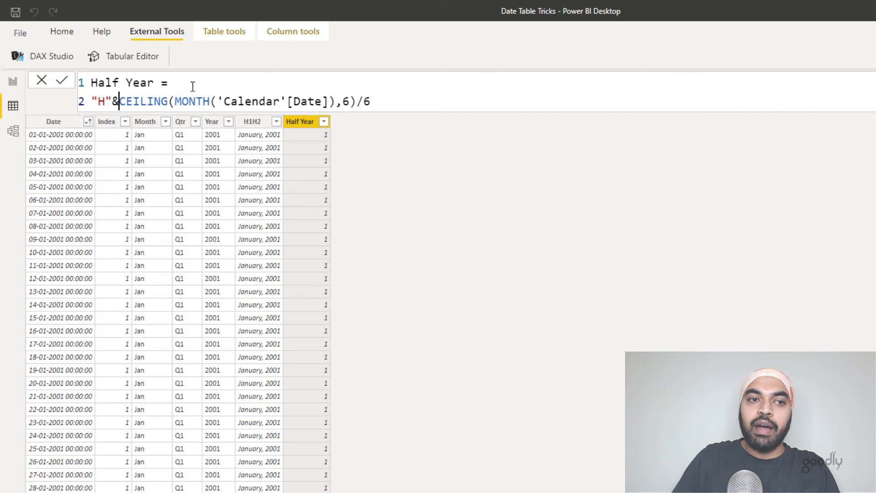
{"action": "key", "text": "Left"}
{"action": "key", "text": "Right"}
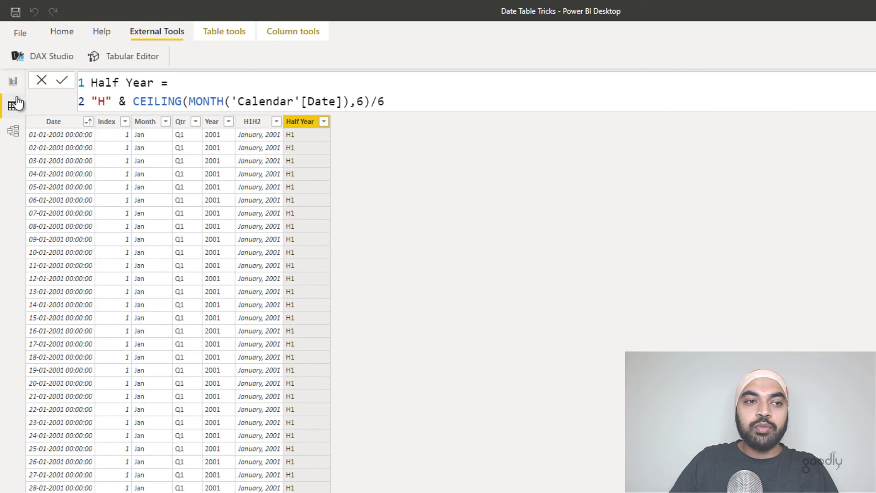
Step: In the Binning Technique report page's matrix, replace H1H2 with Half Year under Year in the rows and expand all years
{"action": "left_click", "coordinate": [13, 83]}
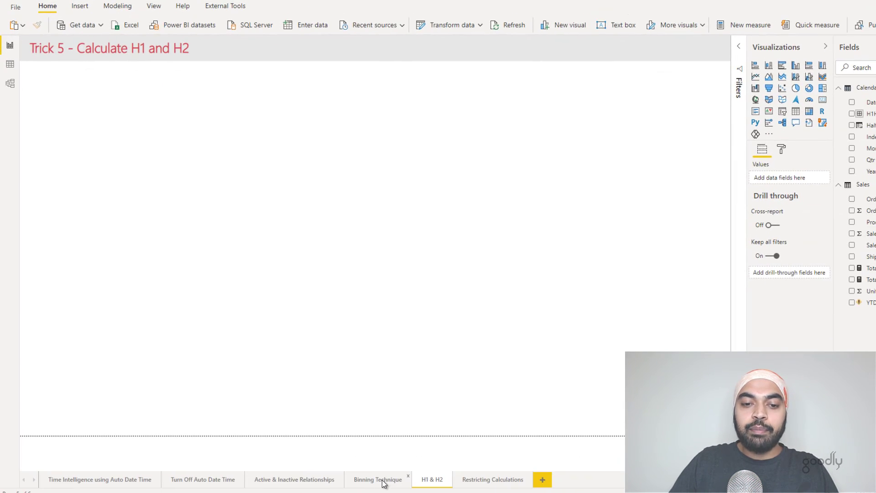
{"action": "left_click", "coordinate": [381, 481]}
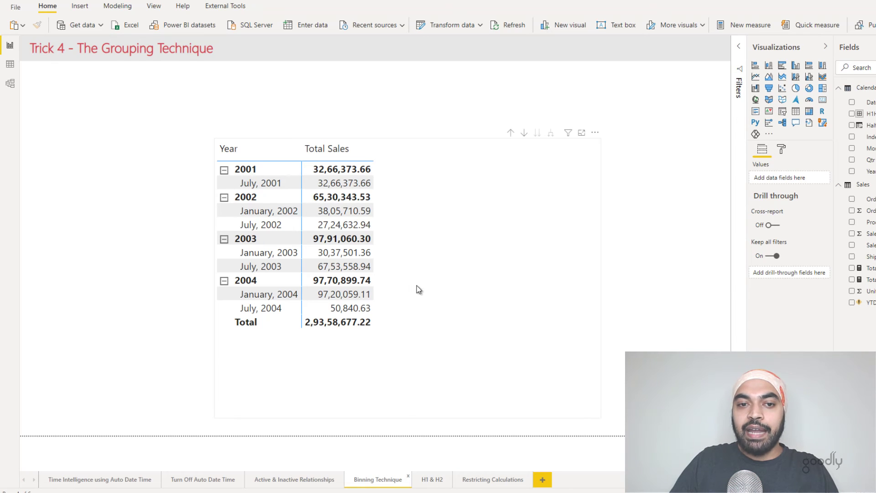
{"action": "left_click", "coordinate": [491, 276]}
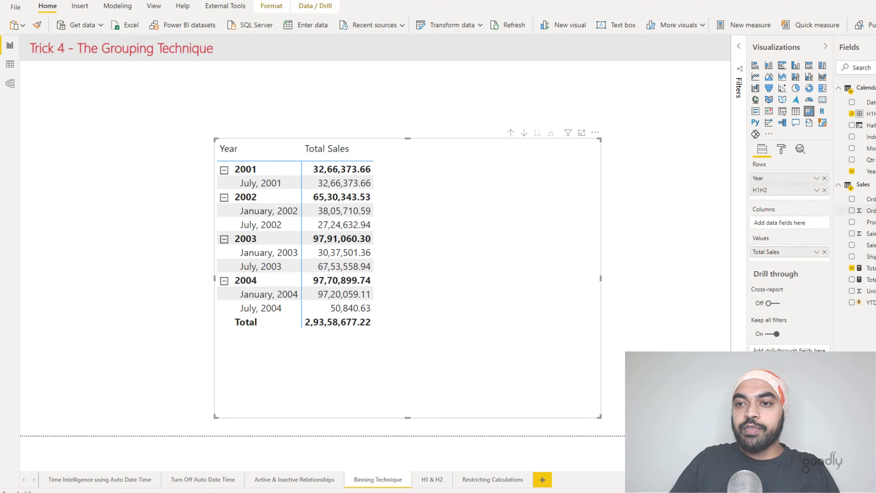
{"action": "left_click", "coordinate": [852, 114]}
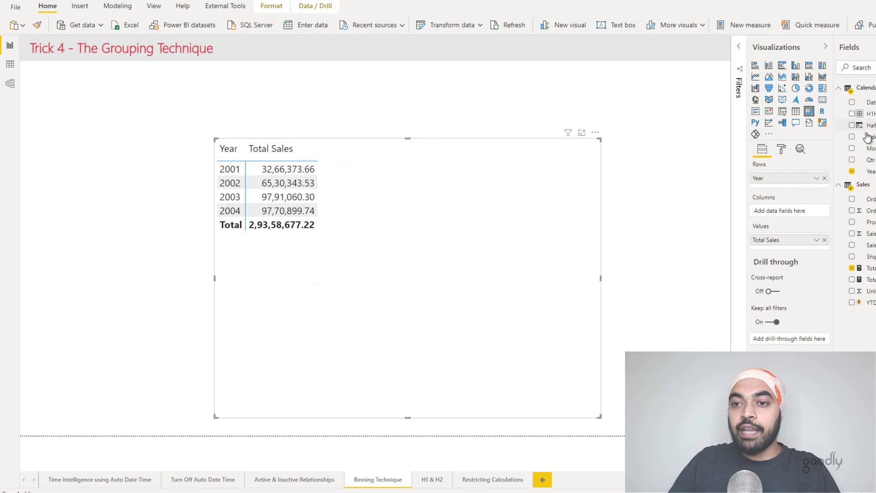
{"action": "left_click_drag", "start_coordinate": [867, 127], "coordinate": [794, 187]}
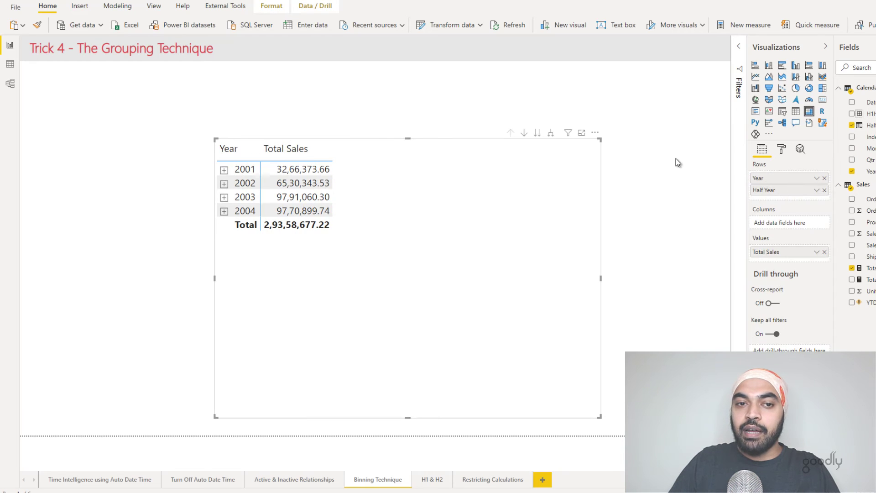
{"action": "left_click", "coordinate": [551, 132]}
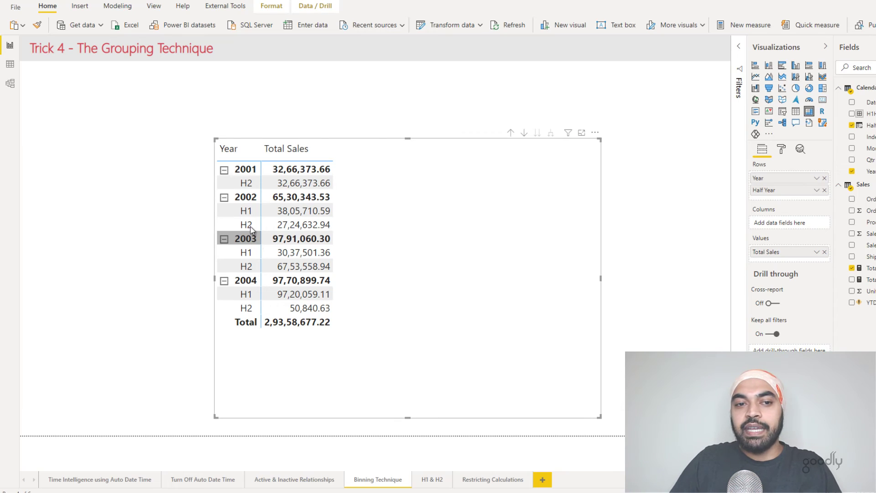
{"action": "left_click", "coordinate": [113, 228]}
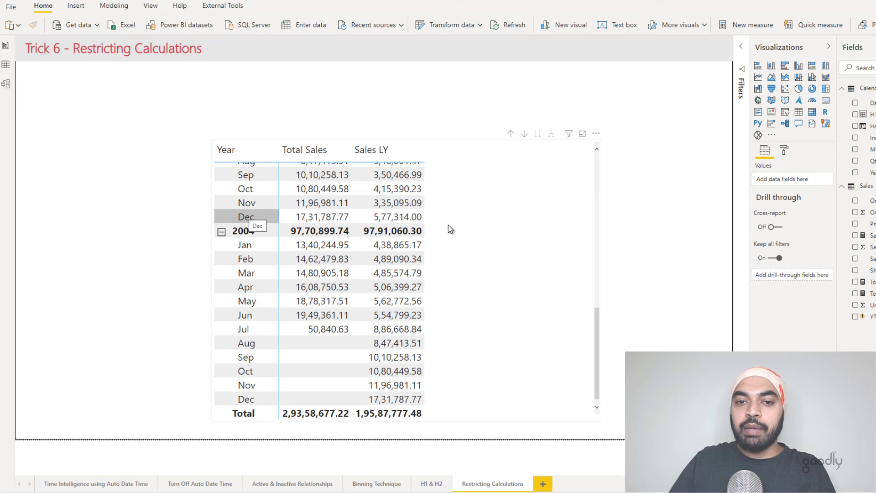
Step: Add a calculated column named SalesPresent to the Calendar table
{"action": "left_click", "coordinate": [533, 242]}
{"action": "scroll", "coordinate": [534, 243], "scroll_direction": "up", "scroll_amount": 8}
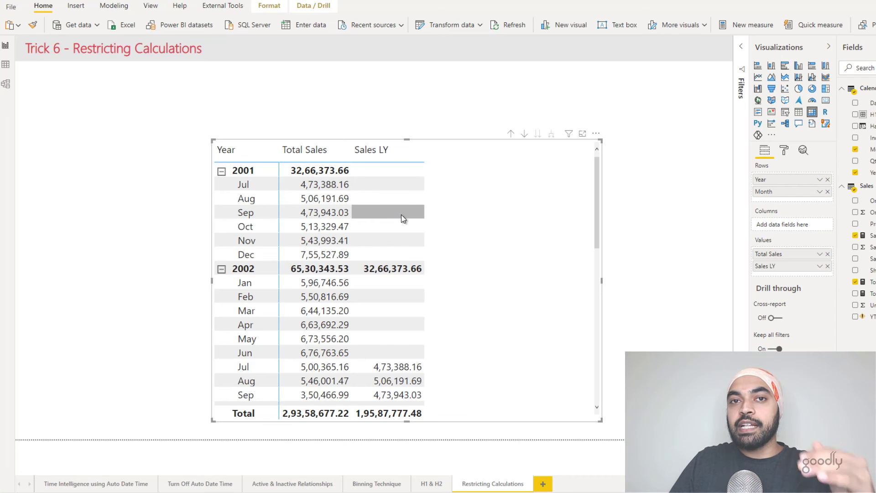
{"action": "scroll", "coordinate": [523, 299], "scroll_direction": "down", "scroll_amount": 1}
{"action": "scroll", "coordinate": [523, 299], "scroll_direction": "down", "scroll_amount": 10}
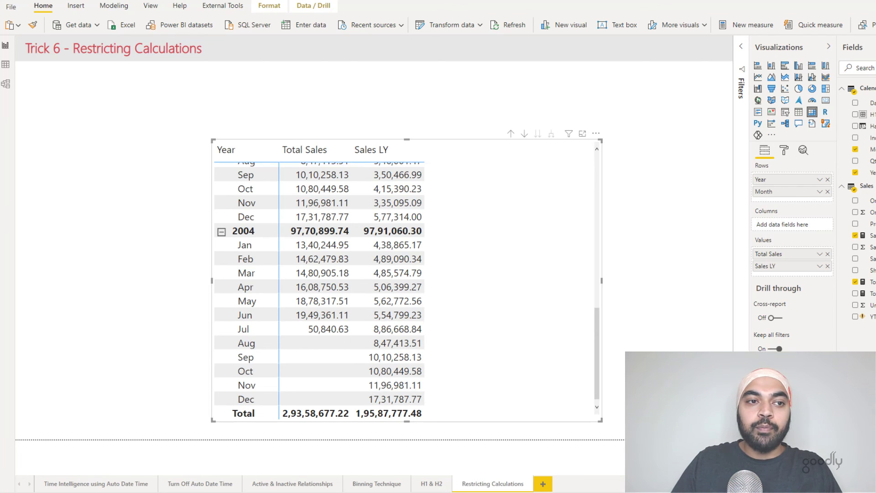
{"action": "left_click", "coordinate": [4, 70]}
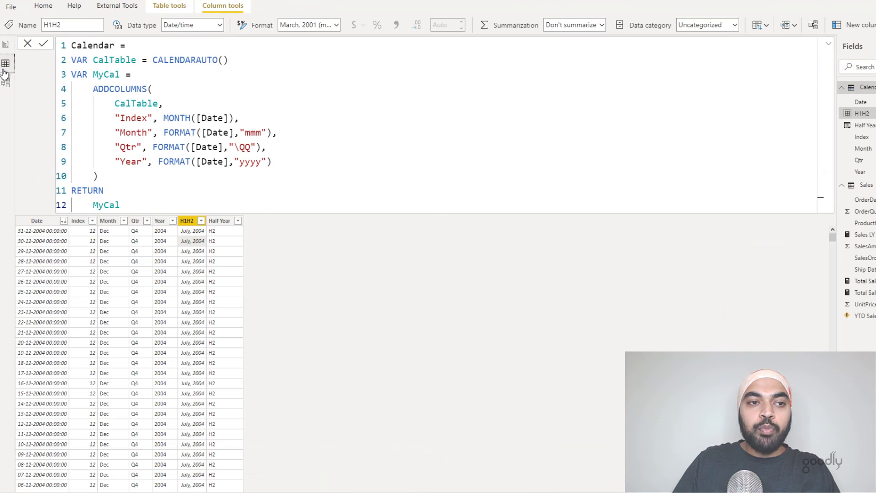
{"action": "right_click", "coordinate": [193, 264]}
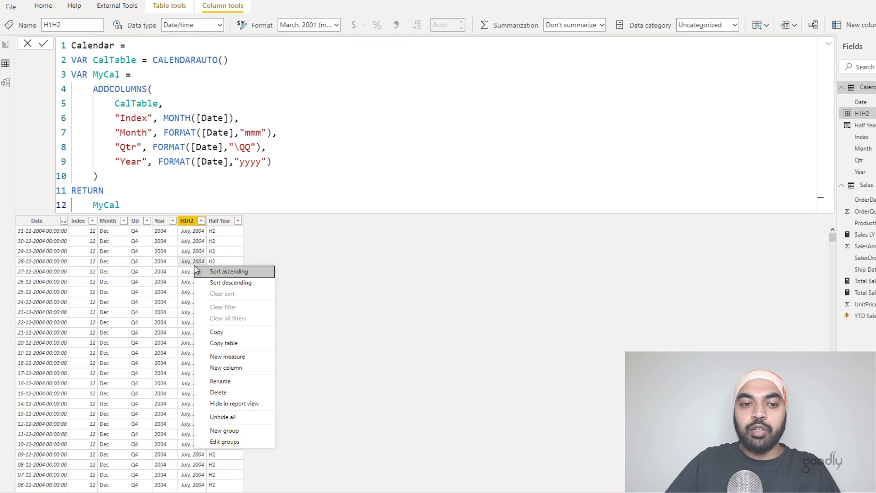
{"action": "left_click", "coordinate": [227, 368]}
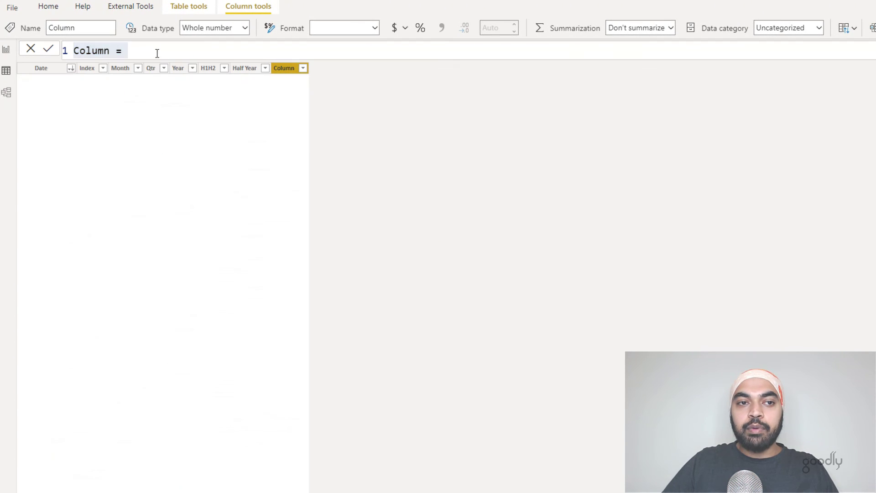
{"action": "double_click", "coordinate": [92, 50]}
{"action": "type", "text": "Sales"}
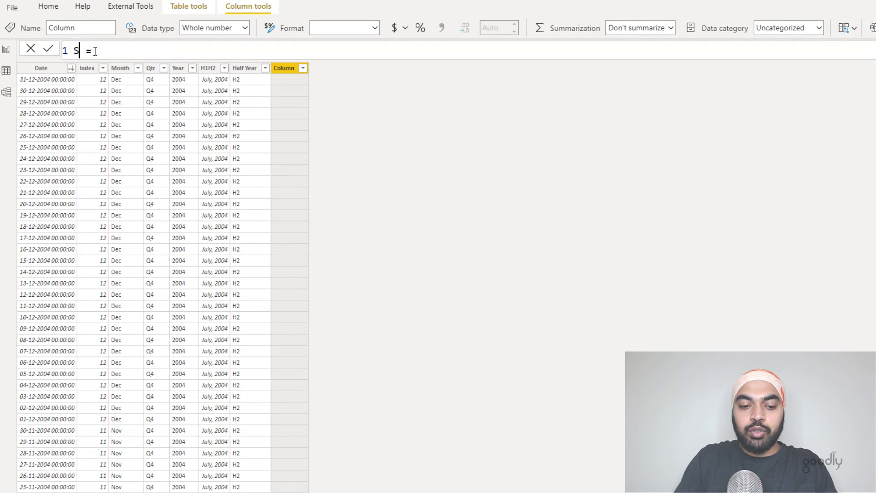
{"action": "type", "text": "Present"}
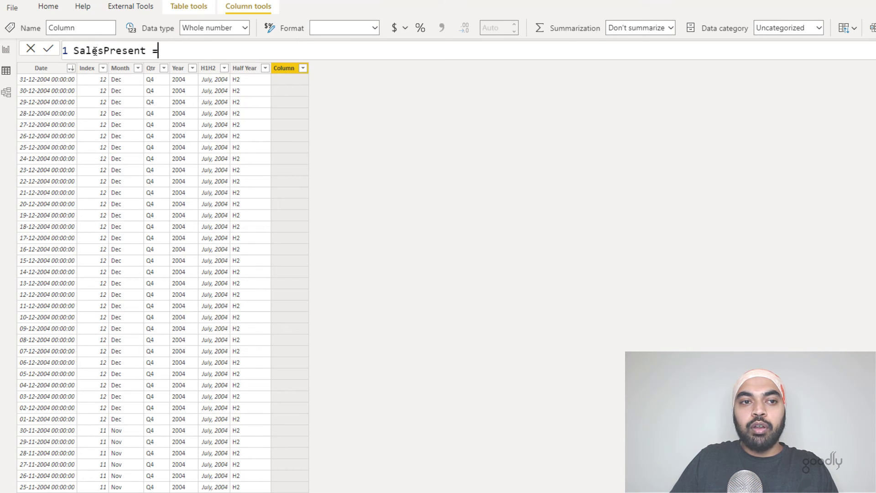
Step: Define the SalesPresent column as the latest order date with MAX(Sales[OrderDate])
{"action": "type", "text": " = MAX("}
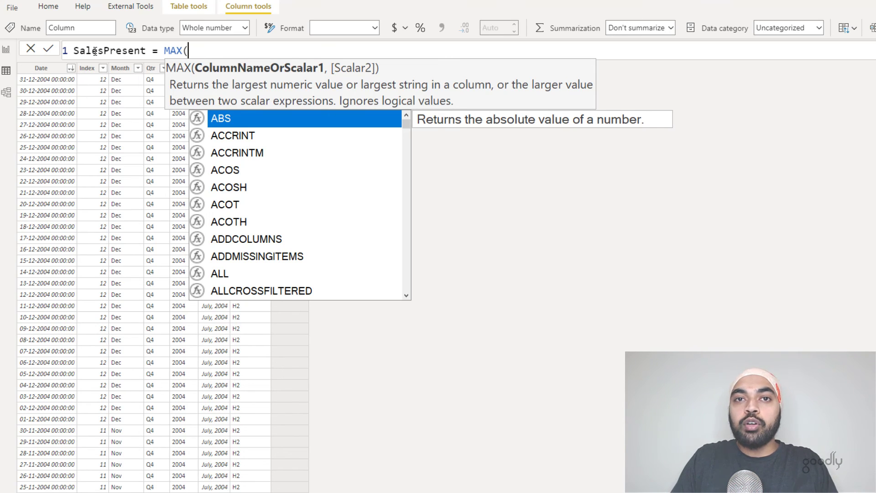
{"action": "type", "text": "ord"}
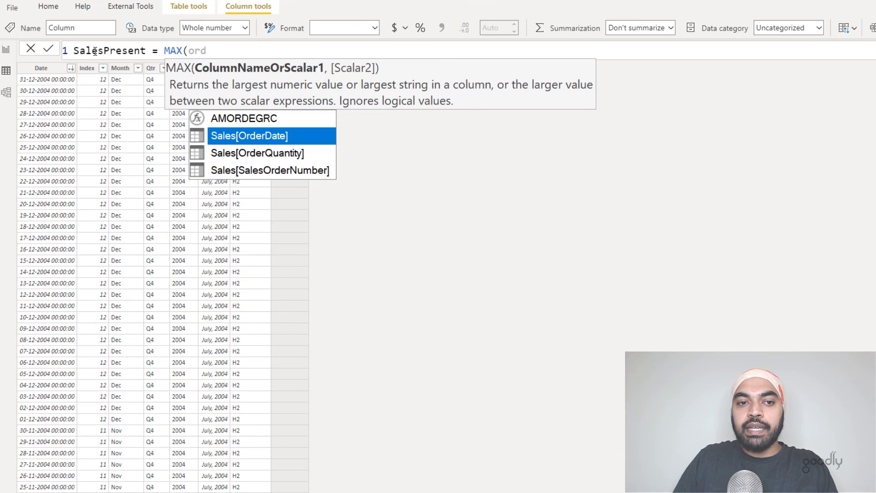
{"action": "key", "text": "Tab"}
{"action": "type", "text": ")"}
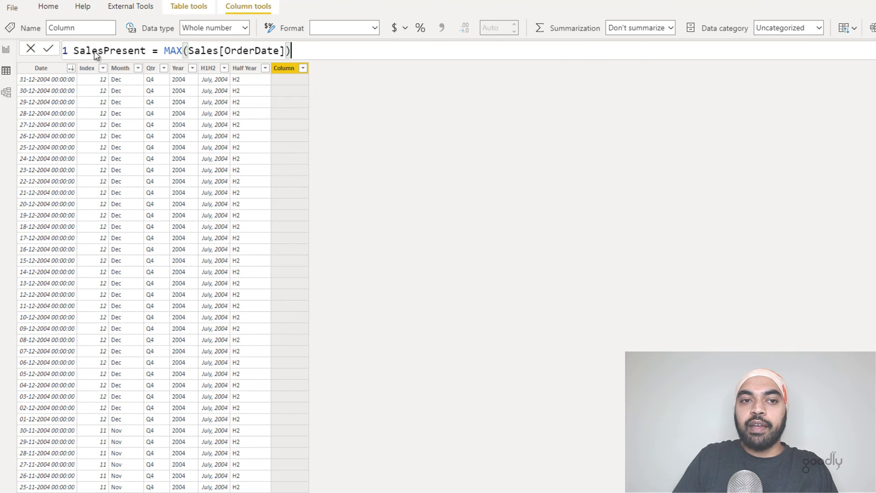
{"action": "key", "text": "Return"}
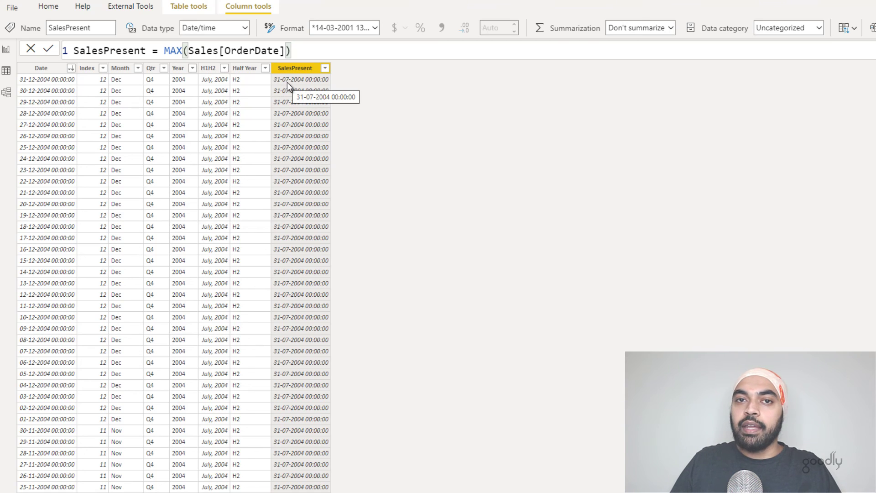
Step: Turn the SalesPresent formula into a true/false test: 'Calendar'[Date] <= MAX(Sales[OrderDate])
{"action": "left_click", "coordinate": [161, 51]}
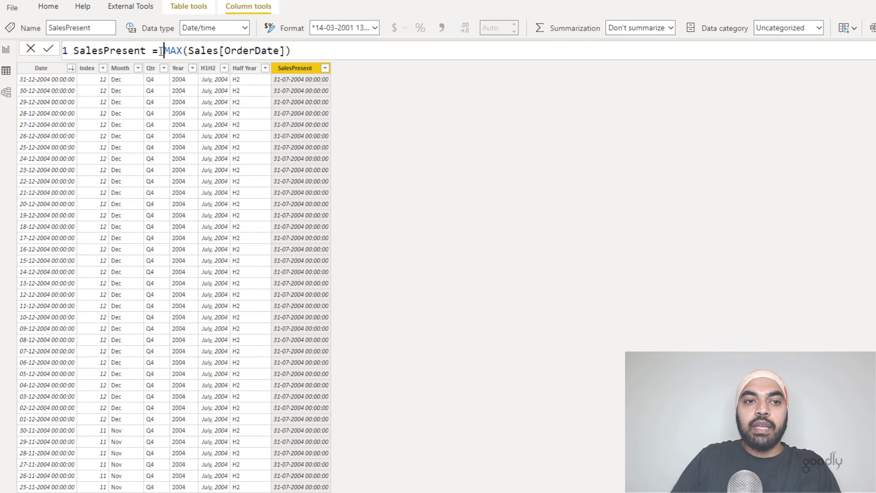
{"action": "type", "text": "cale"}
{"action": "key", "text": "Tab"}
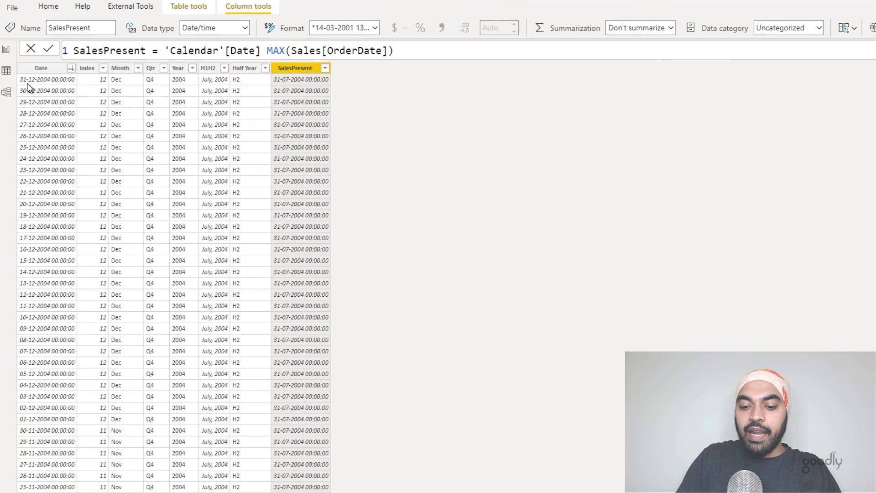
{"action": "type", "text": "<="}
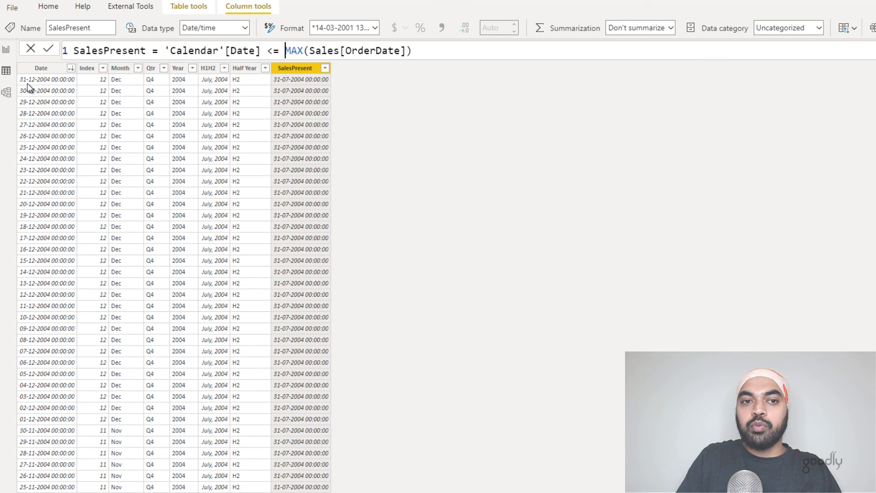
{"action": "key", "text": "shift+End"}
{"action": "key", "text": "End"}
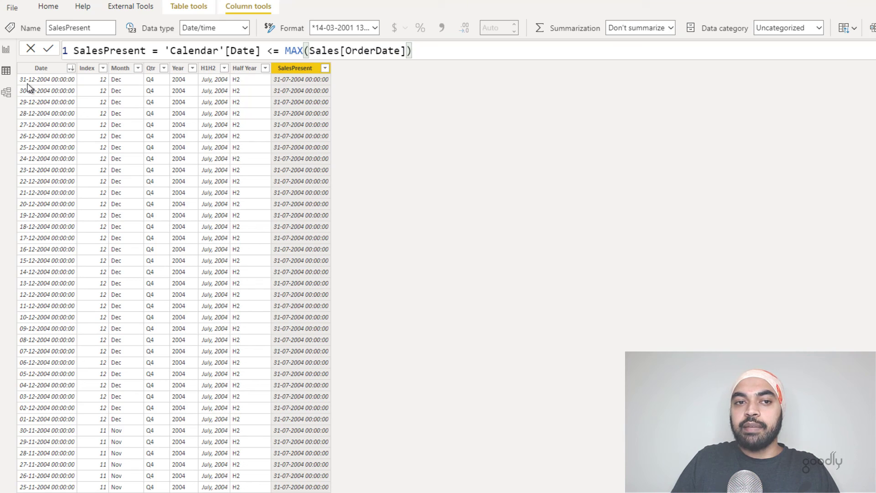
{"action": "key", "text": "Return"}
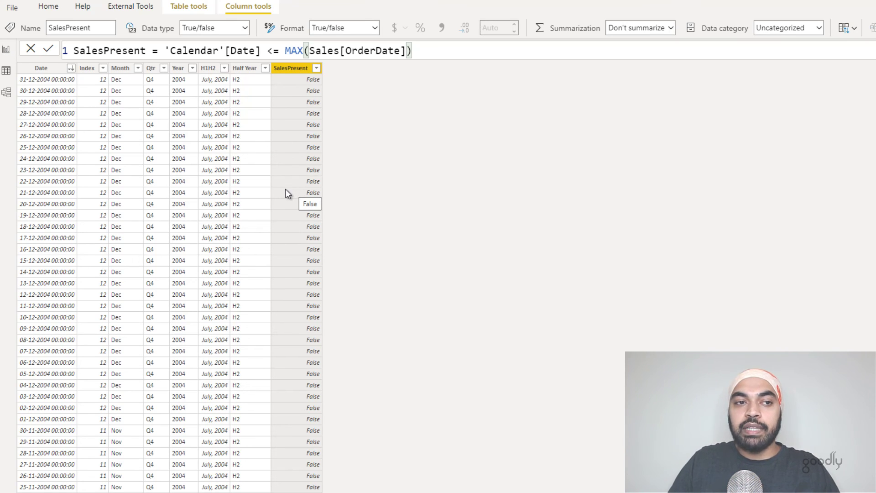
Step: On the Restricting Calculations report page, wrap SAMEPERIODLASTYEAR('Calendar'[Date]) in the Sales LY measure with a CALCULATETABLE function
{"action": "left_click", "coordinate": [6, 50]}
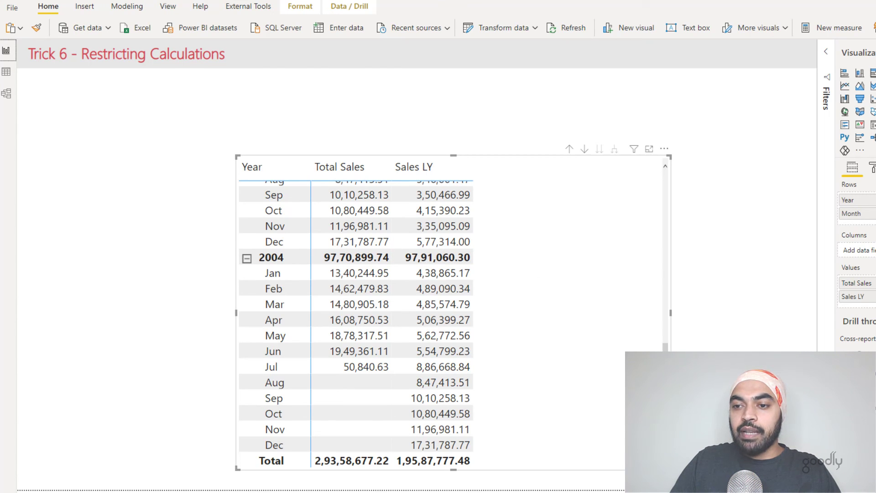
{"action": "left_click", "coordinate": [873, 283]}
{"action": "left_click", "coordinate": [872, 296]}
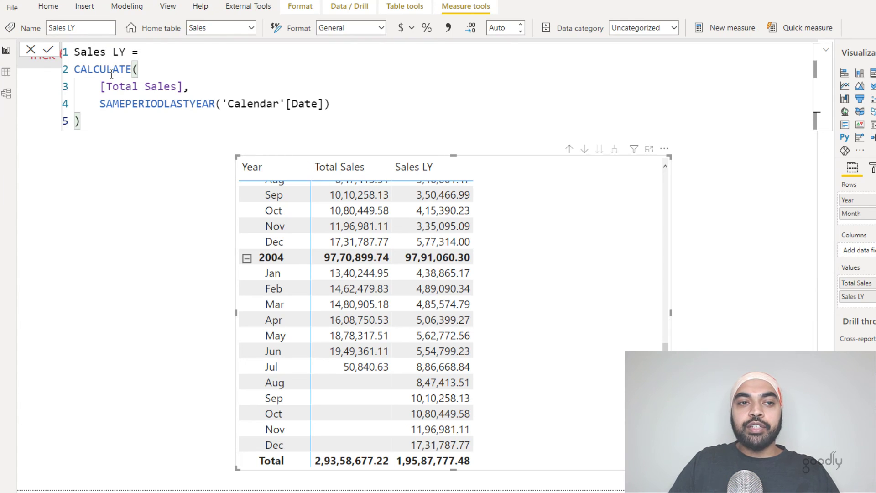
{"action": "left_click_drag", "start_coordinate": [106, 104], "coordinate": [113, 104]}
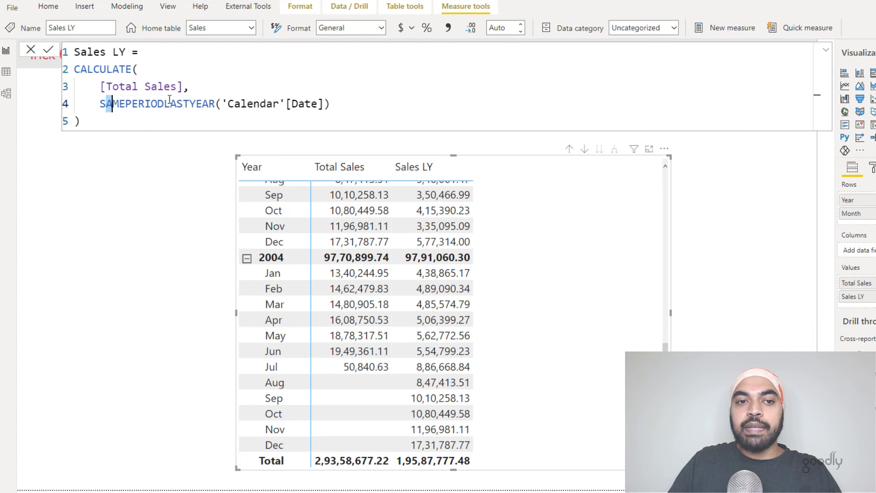
{"action": "left_click_drag", "start_coordinate": [169, 99], "coordinate": [281, 98]}
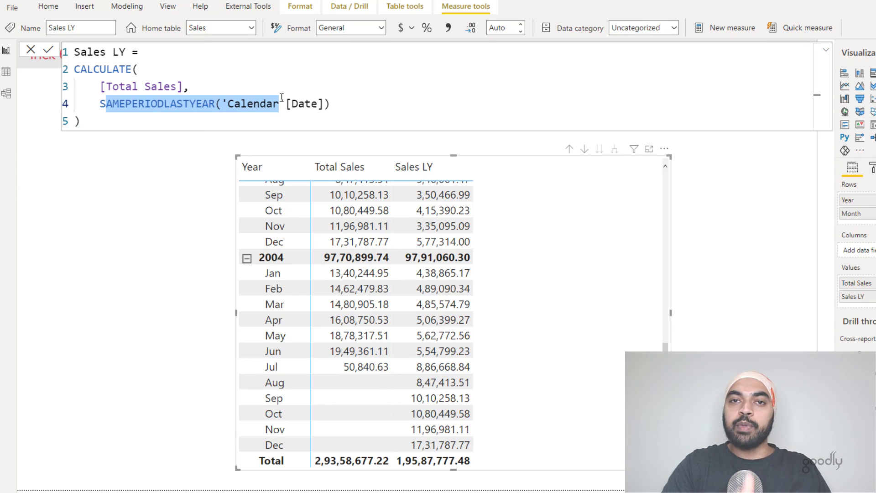
{"action": "left_click", "coordinate": [97, 104]}
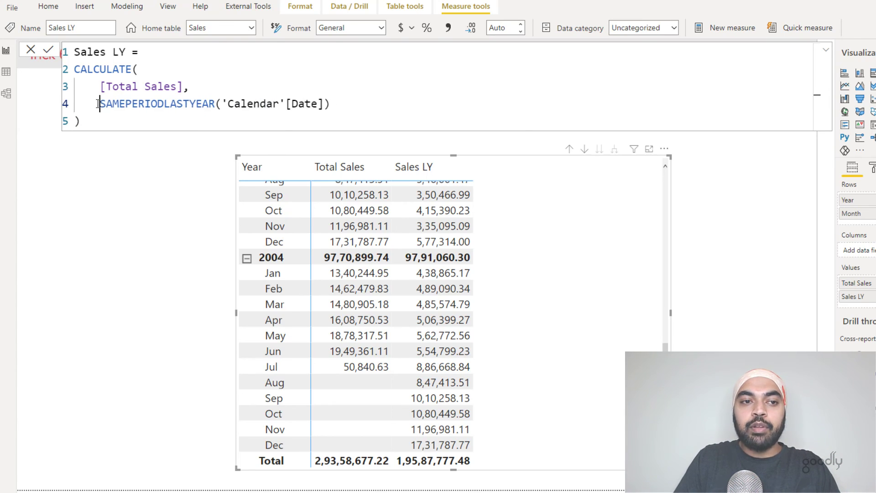
{"action": "type", "text": "calc"}
{"action": "key", "text": "Down"}
{"action": "key", "text": "Tab"}
{"action": "key", "text": "Return"}
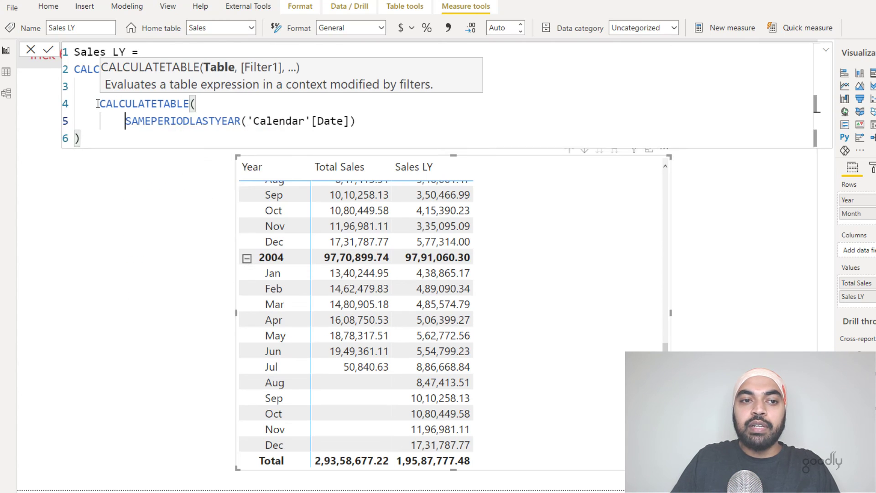
Step: Add the filter 'Calendar'[SalesPresent] = TRUE() after SAMEPERIODLASTYEAR, close the CALCULATETABLE parenthesis on its own line, and commit the Sales LY measure
{"action": "left_click_drag", "start_coordinate": [157, 120], "coordinate": [353, 121]}
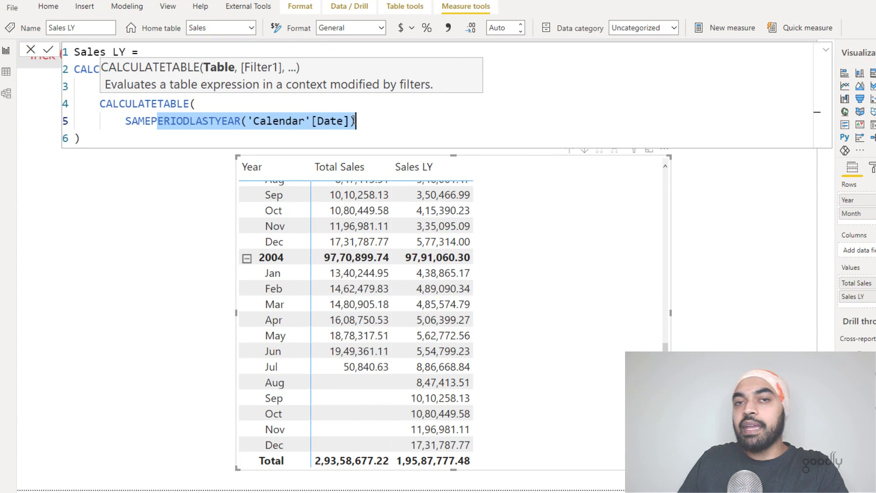
{"action": "left_click", "coordinate": [355, 121]}
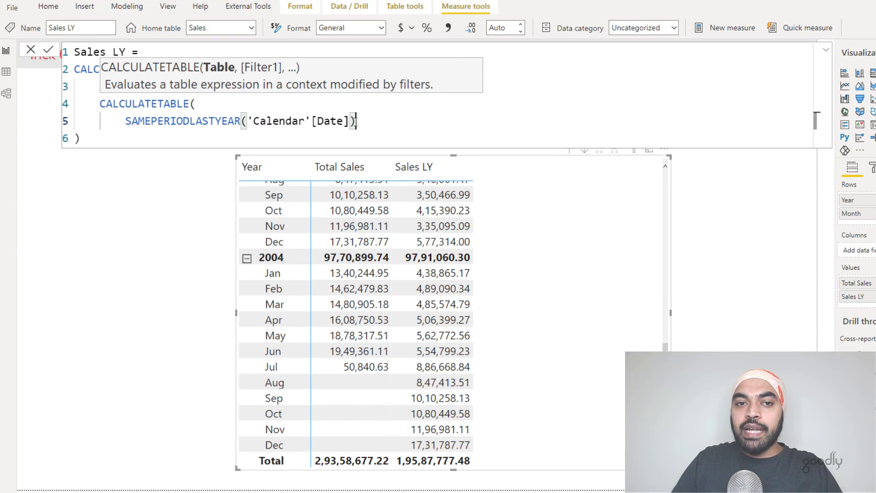
{"action": "type", "text": ","}
{"action": "key", "text": "Return"}
{"action": "type", "text": "salesp"}
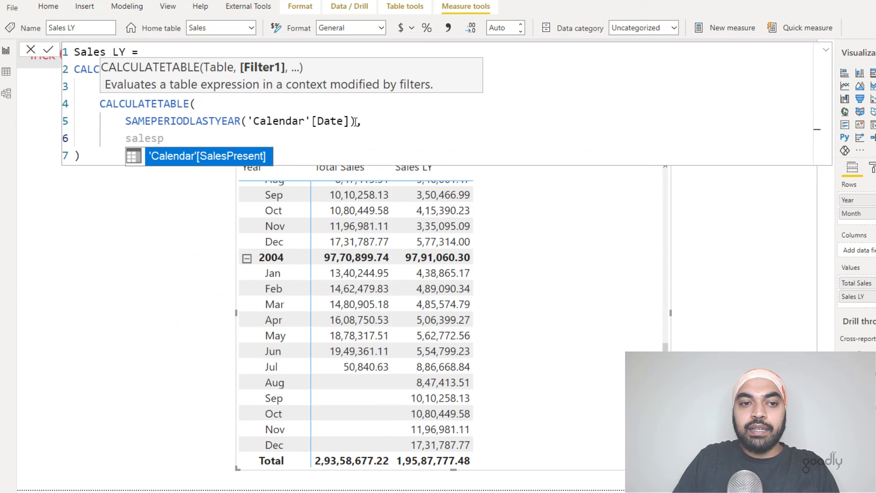
{"action": "key", "text": "Tab"}
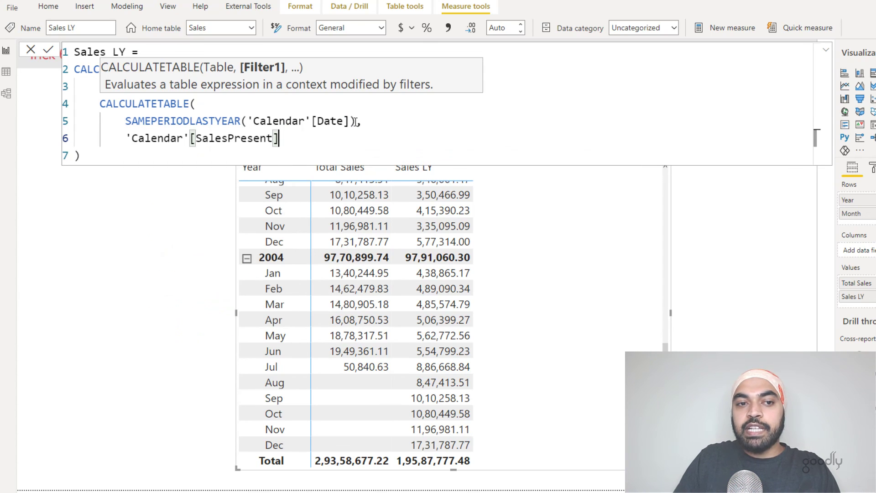
{"action": "type", "text": "= TRUE()"}
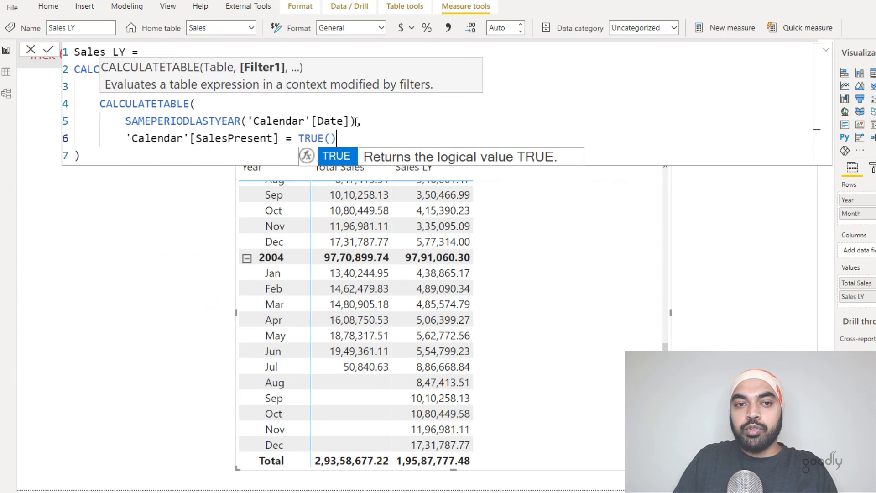
{"action": "key", "text": "shift+Return"}
{"action": "type", "text": ")"}
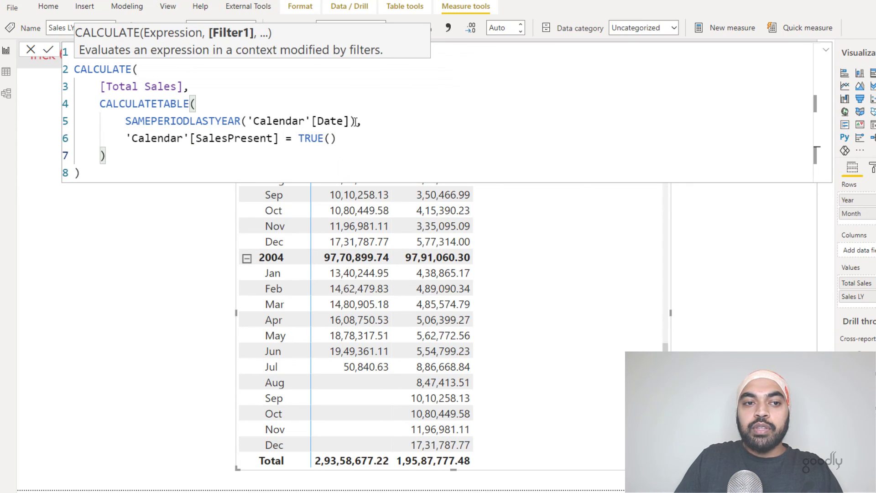
{"action": "left_click_drag", "start_coordinate": [106, 103], "coordinate": [117, 153]}
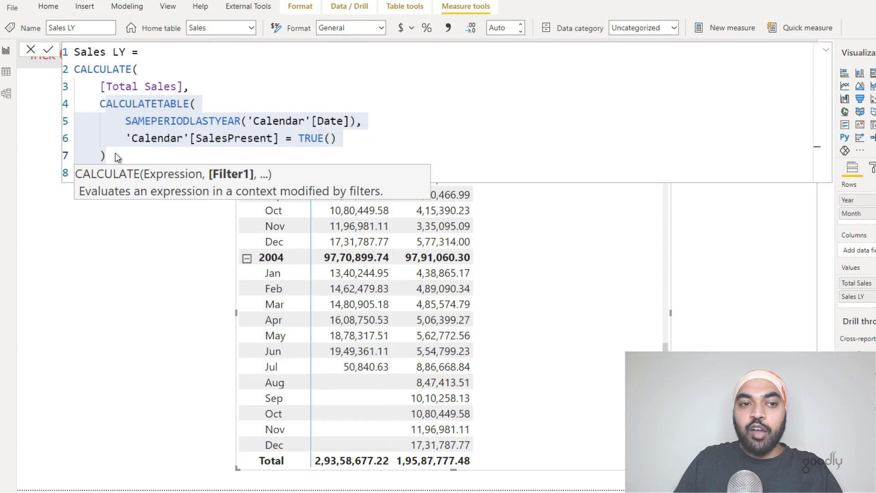
{"action": "key", "text": "Return"}
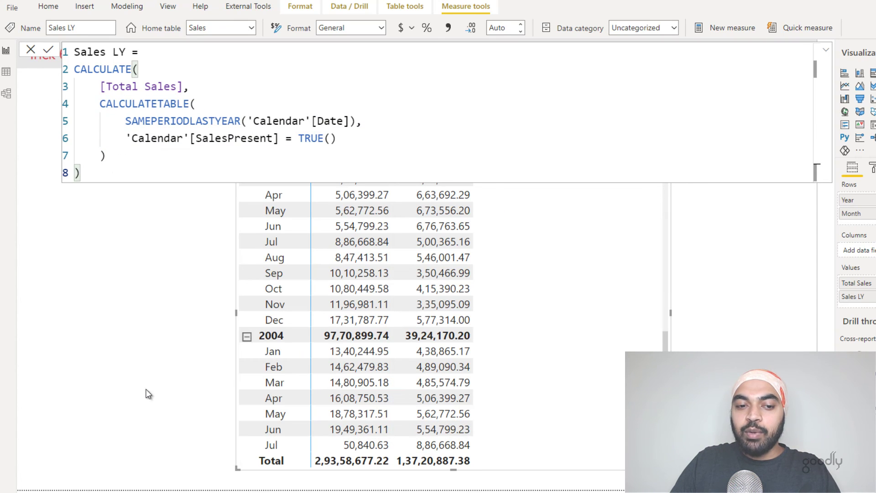
{"action": "left_click", "coordinate": [142, 392]}
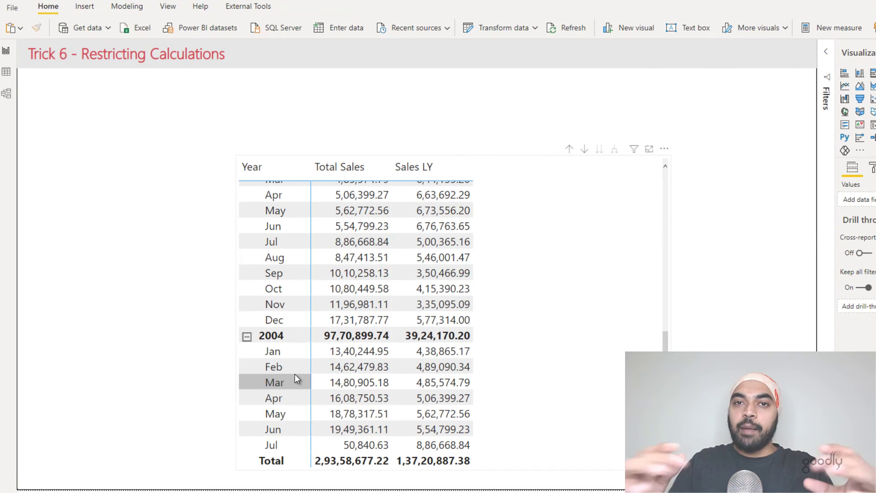